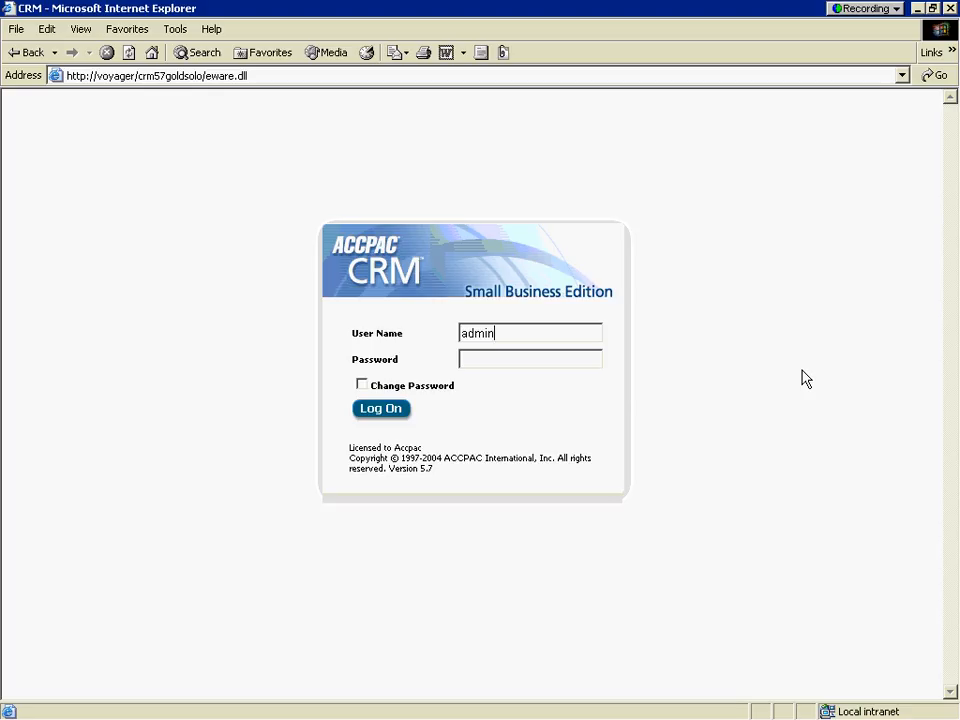
# Log on as administrator and go to the Users page under Administration.
pyautogui.click(373, 411)
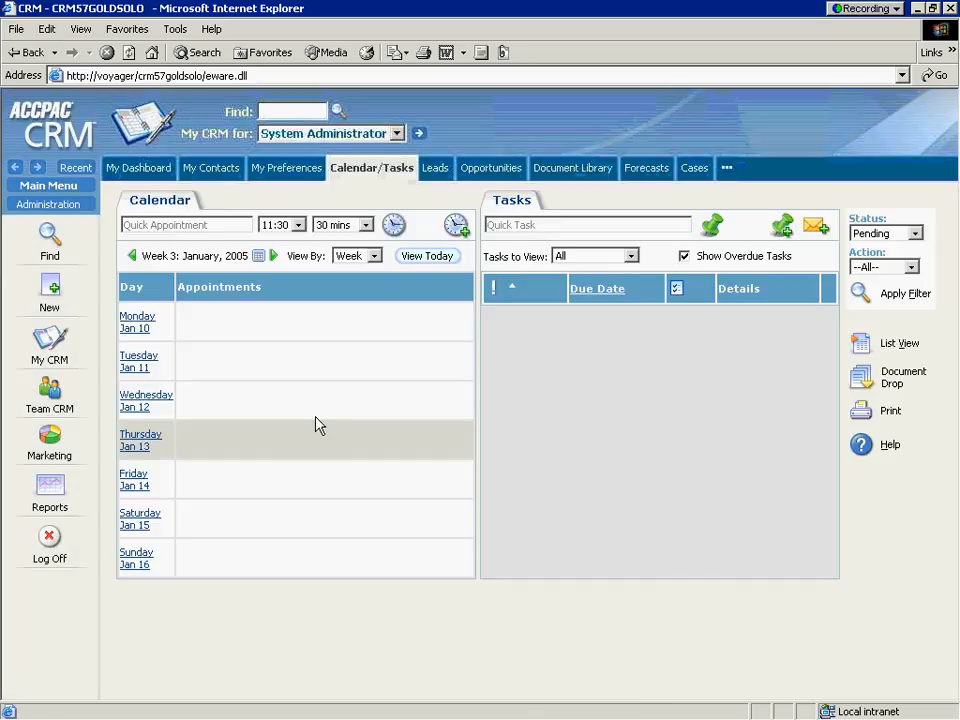
pyautogui.click(84, 204)
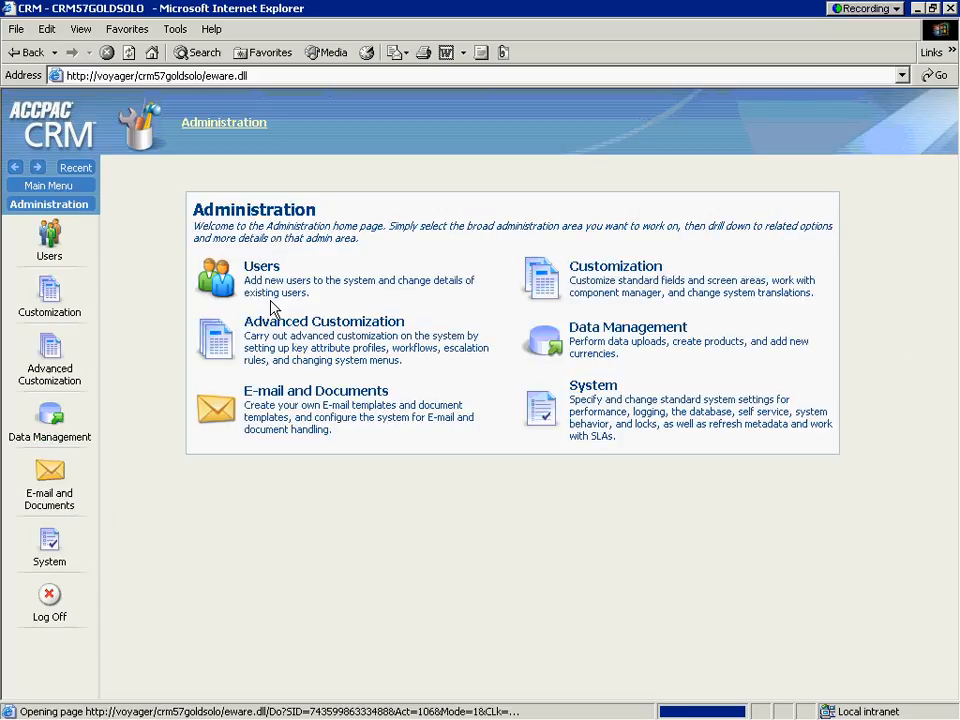
pyautogui.click(222, 285)
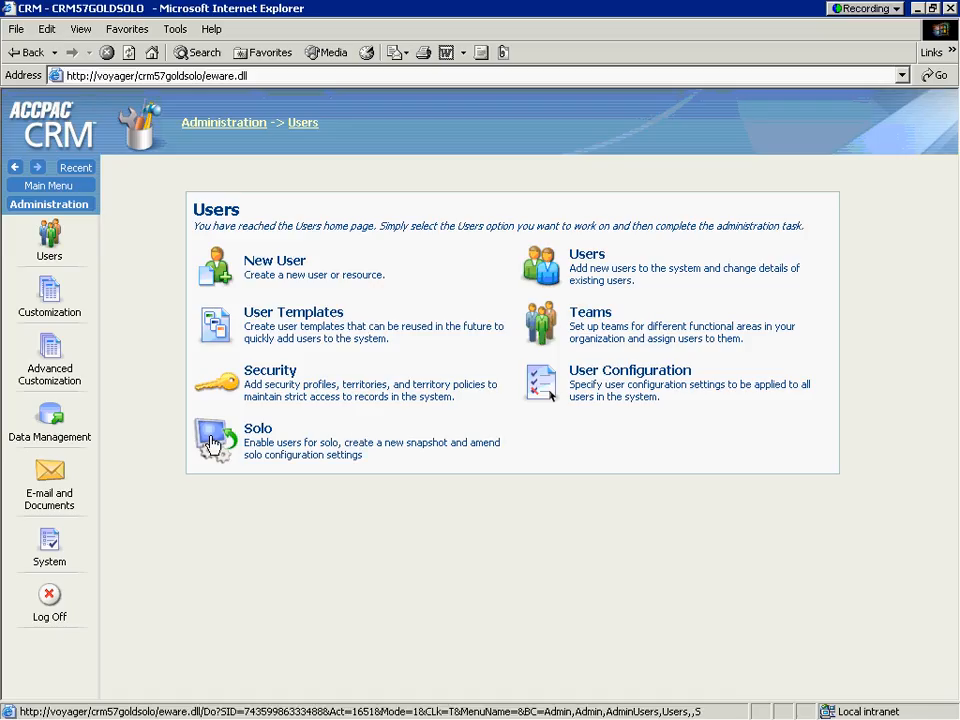
# In the Solo user settings, tick Allow Offline Access for the sales rep and save.
pyautogui.click(212, 443)
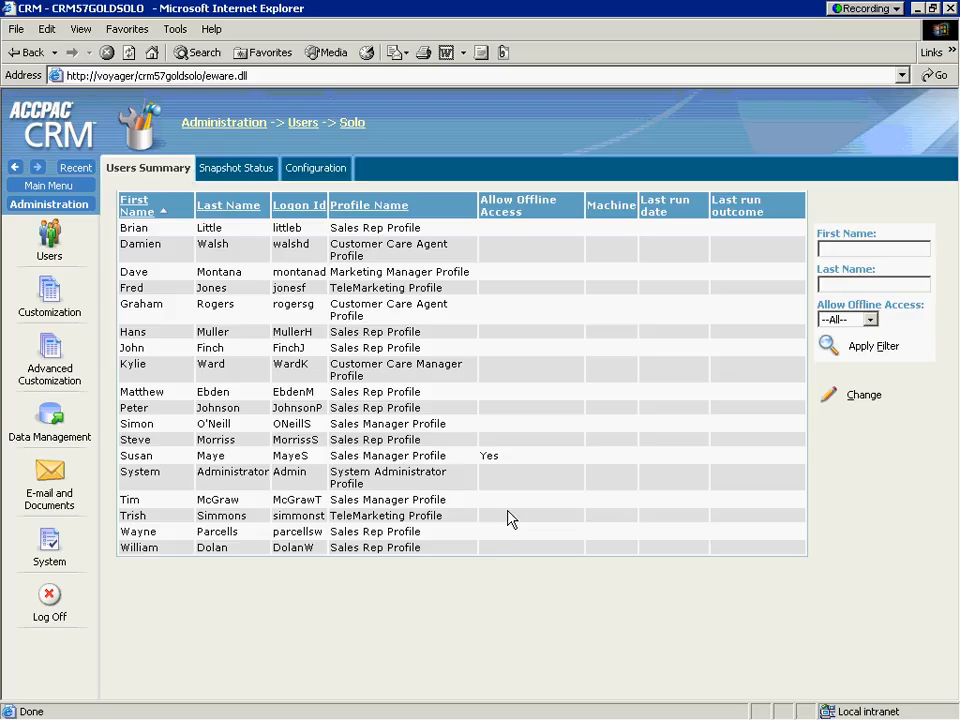
pyautogui.click(828, 396)
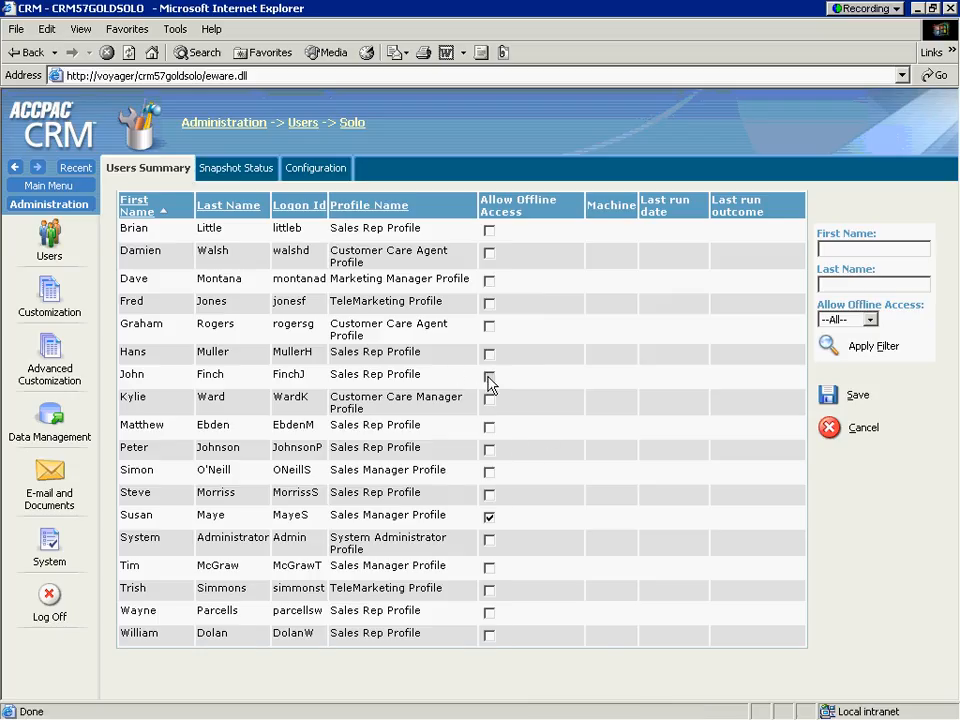
pyautogui.click(489, 376)
pyautogui.click(832, 397)
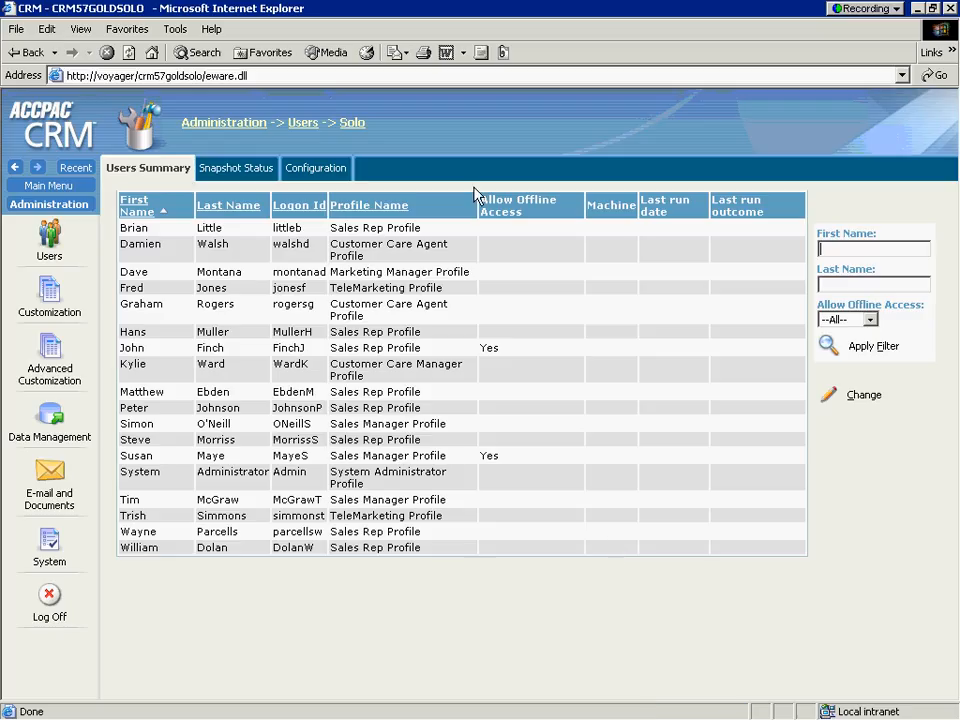
pyautogui.click(254, 172)
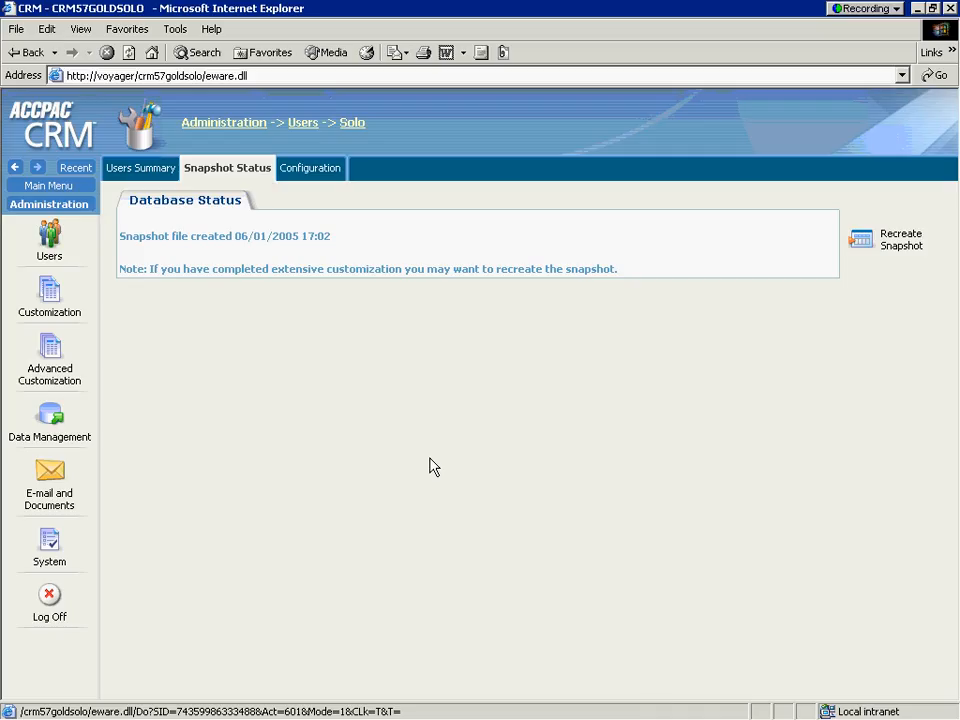
pyautogui.click(315, 167)
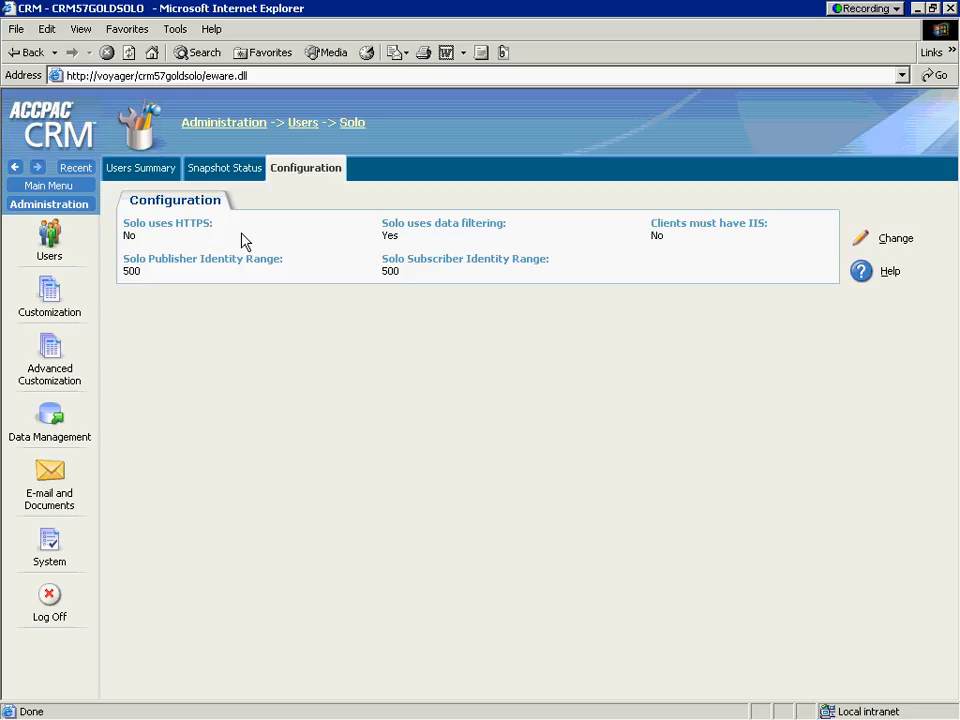
pyautogui.click(140, 172)
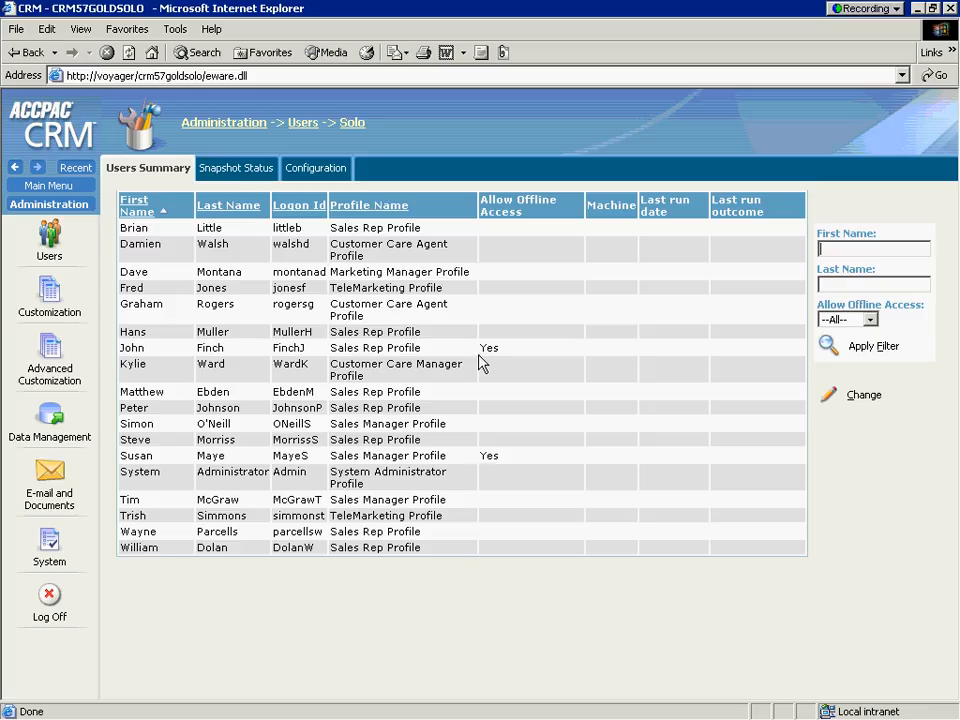
# Log off, log back on with the Solo-enabled sales rep's user name, and open Find.
pyautogui.click(50, 597)
pyautogui.moveTo(506, 330); pyautogui.dragTo(322, 324)
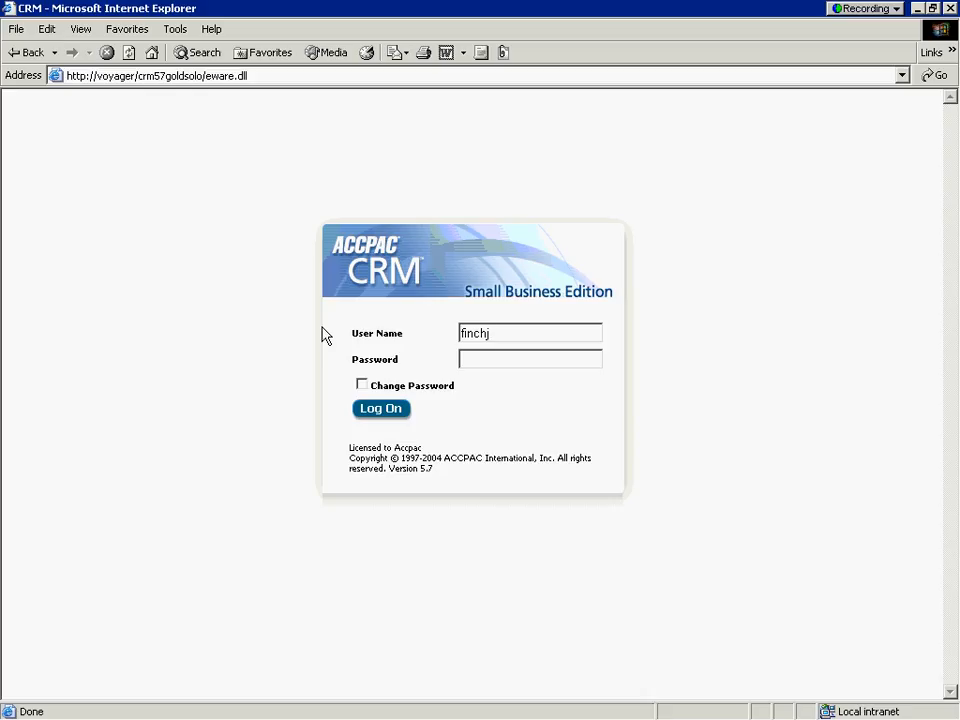
pyautogui.press('Return')
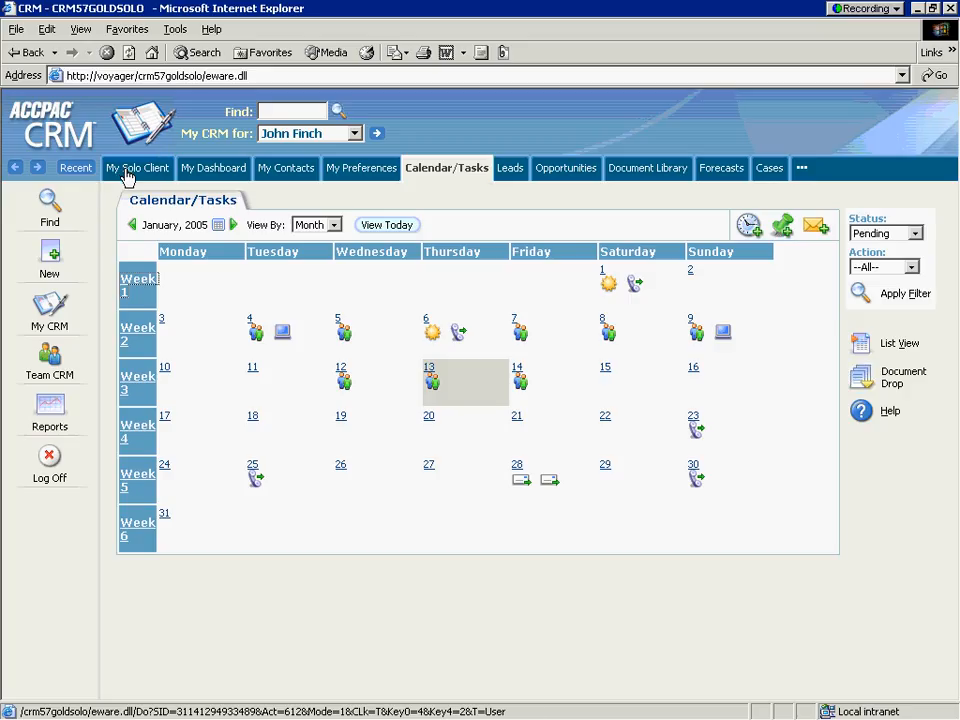
pyautogui.click(49, 210)
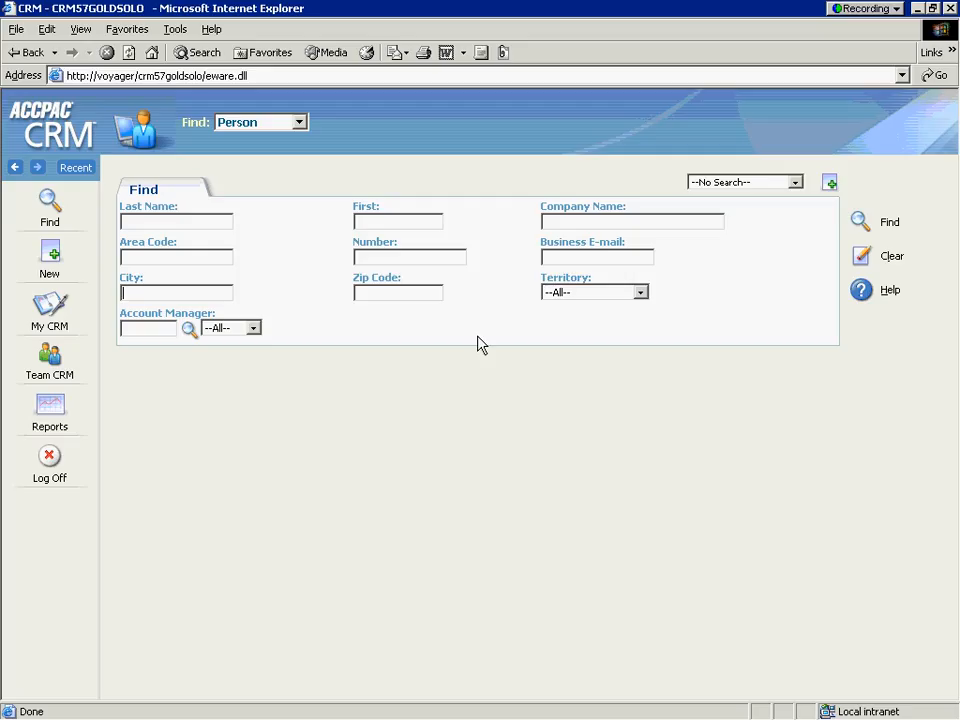
# Search for people with City set to New York.
pyautogui.write('Newy')
pyautogui.press('BackSpace')
pyautogui.write('York')
pyautogui.click(858, 224)
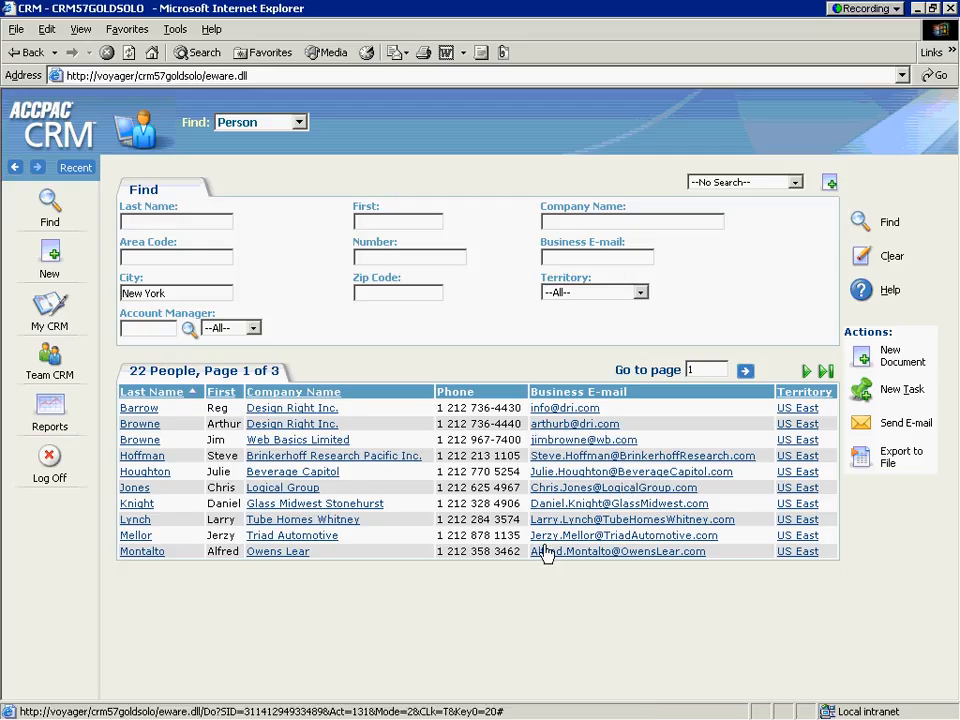
# Save the current search as 'My NEw York Contacts'.
pyautogui.click(829, 184)
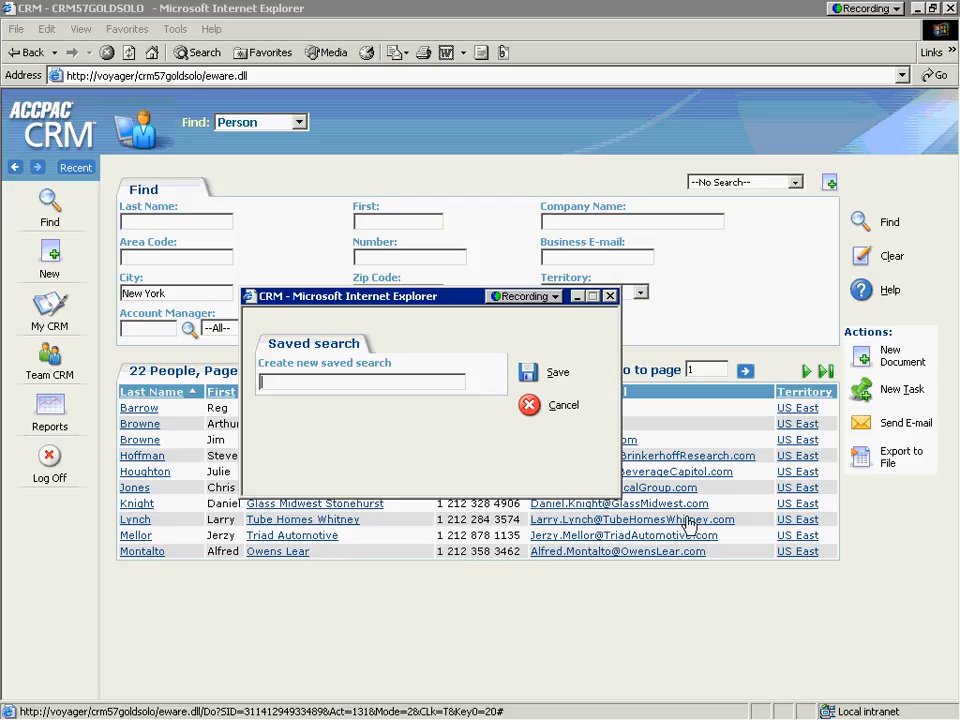
pyautogui.write('My NEw Yor')
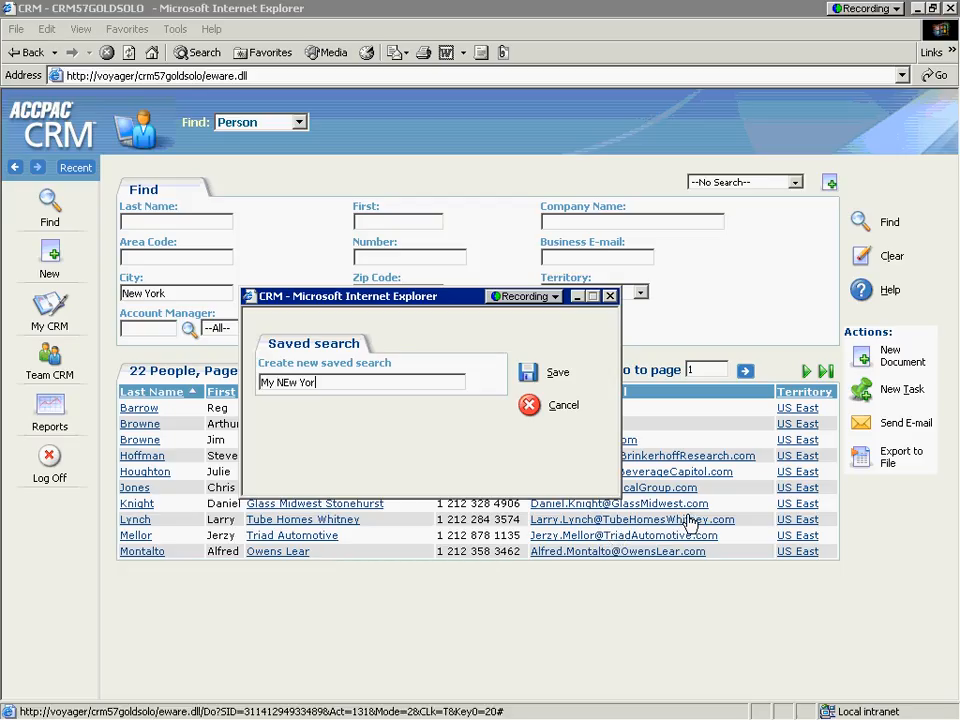
pyautogui.write('k COntacts')
pyautogui.press('Left')
pyautogui.press('Left')
pyautogui.press('Left')
pyautogui.press('Left')
pyautogui.press('BackSpace')
pyautogui.write('o')
pyautogui.click(527, 377)
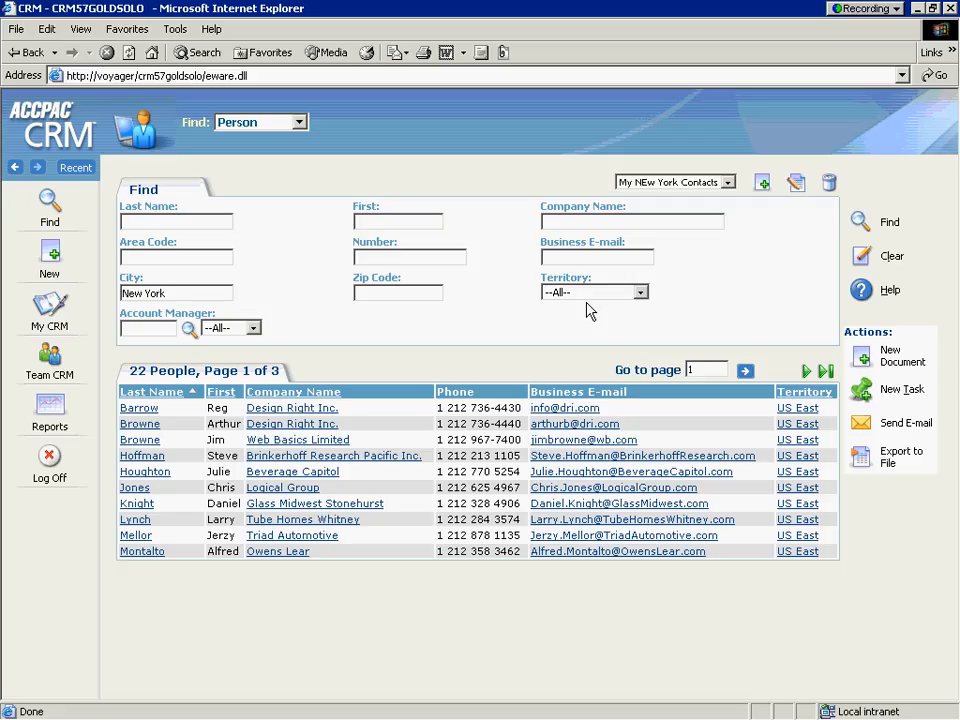
# On My Solo Client, untick My Contacts and My Accounts (People) and tick My NEw York Contacts.
pyautogui.click(47, 305)
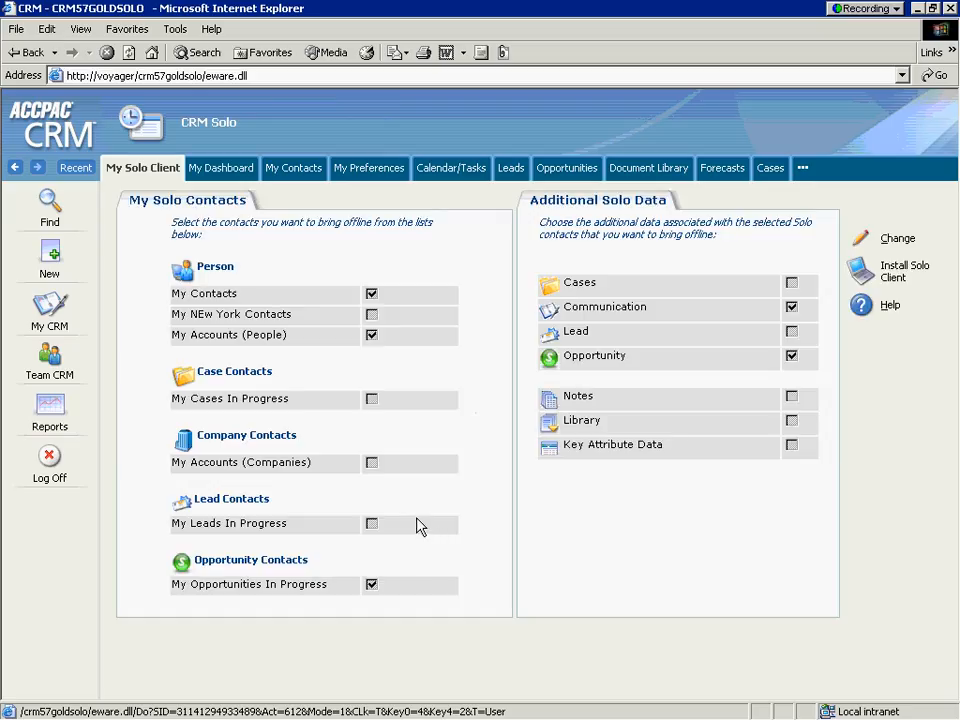
pyautogui.click(860, 240)
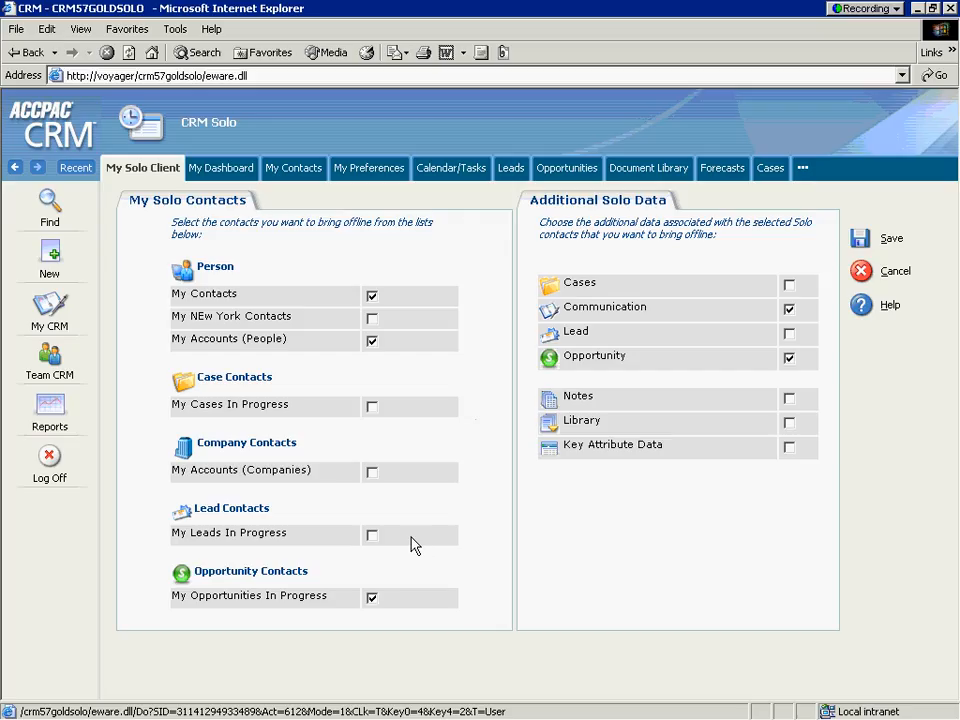
pyautogui.click(369, 302)
pyautogui.click(371, 319)
pyautogui.click(370, 343)
# Save the My Solo Client offline contact selections.
pyautogui.click(860, 238)
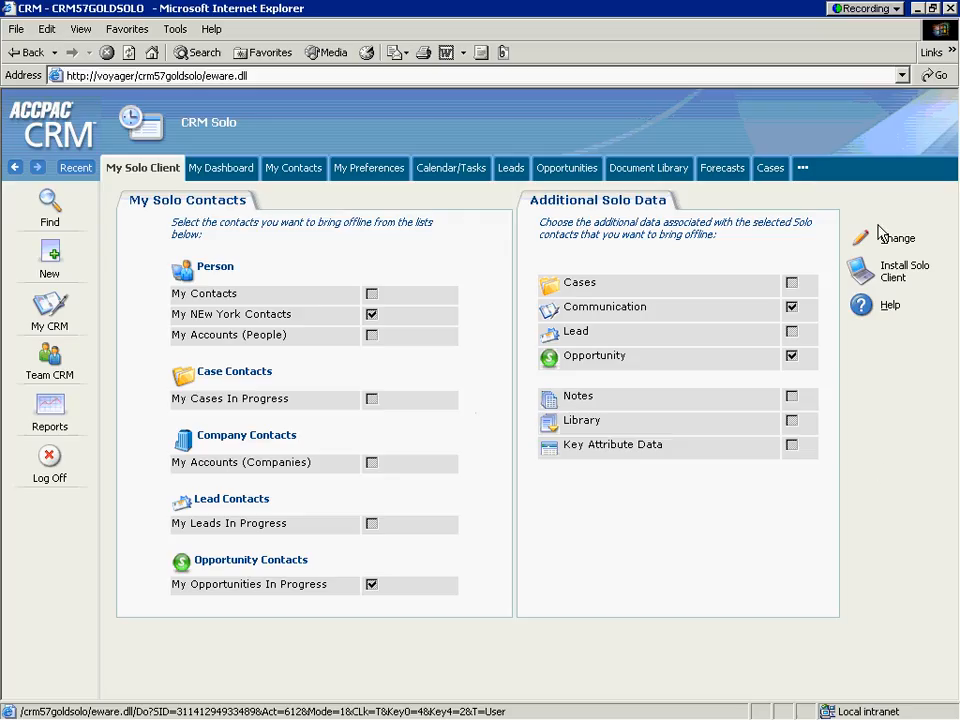
# Install the Solo Client into the default folder, accepting the licence, and finish with launch enabled.
pyautogui.click(861, 275)
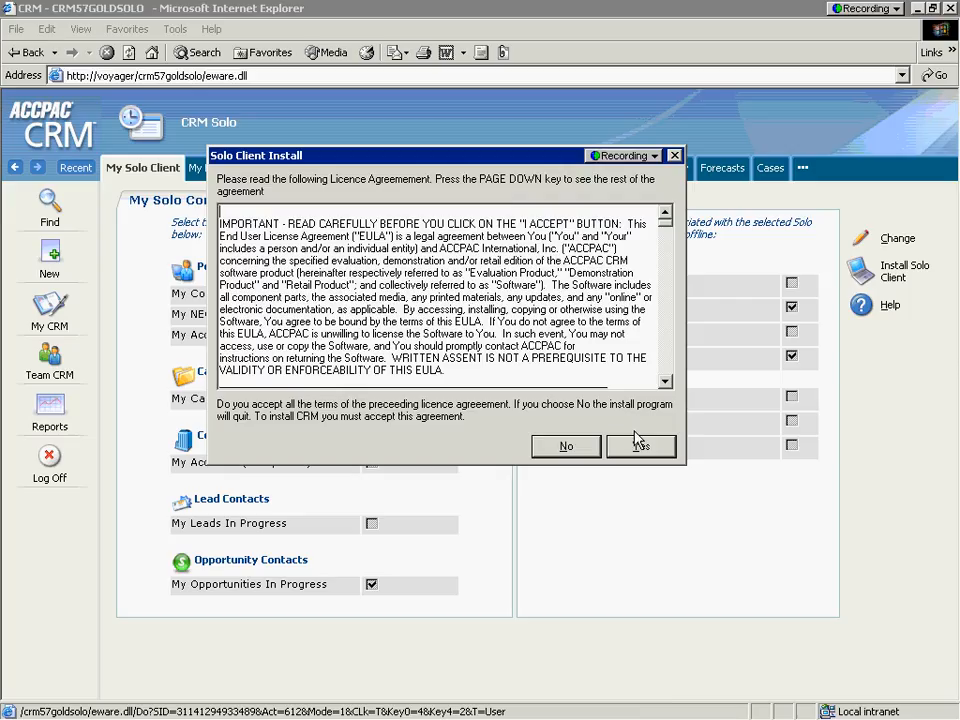
pyautogui.click(637, 443)
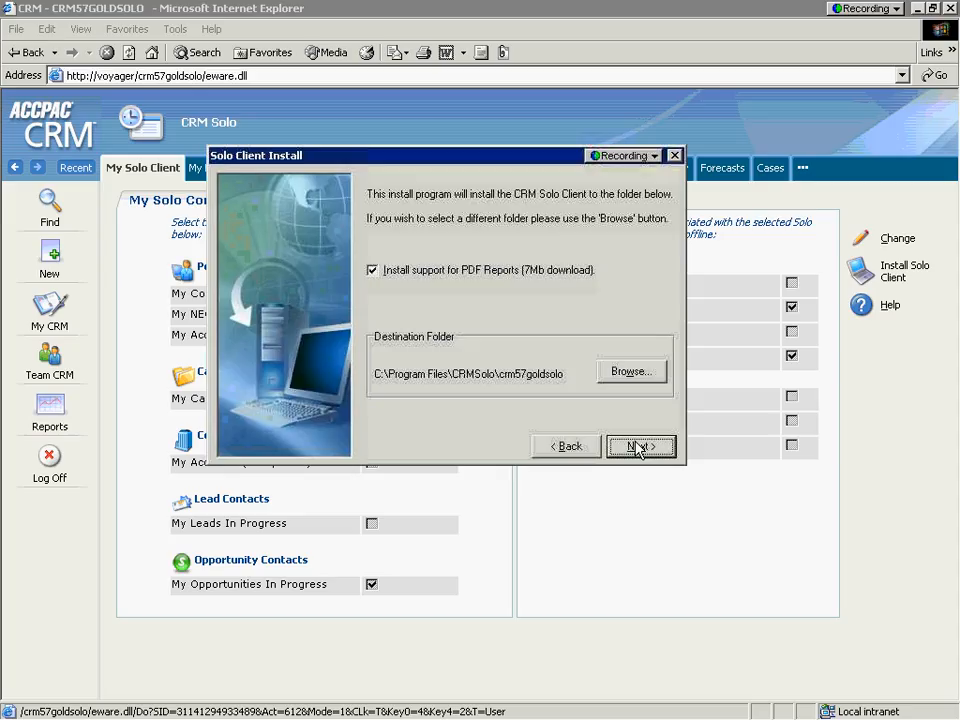
pyautogui.click(637, 447)
pyautogui.click(628, 448)
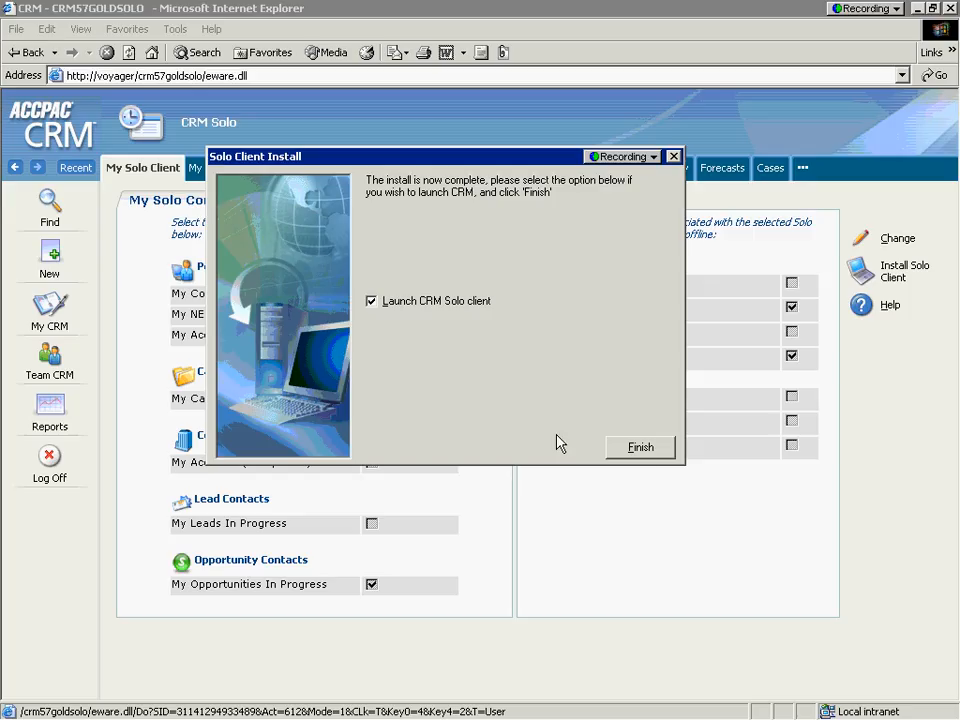
pyautogui.click(641, 448)
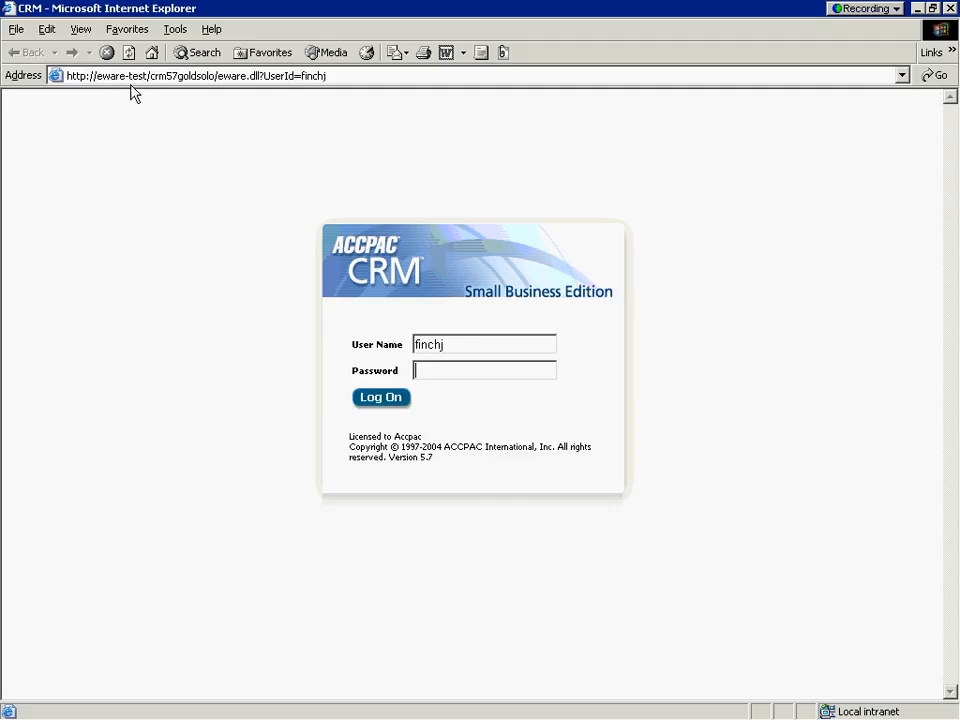
# Log on to the newly installed Solo Client with the user's password.
pyautogui.click(390, 399)
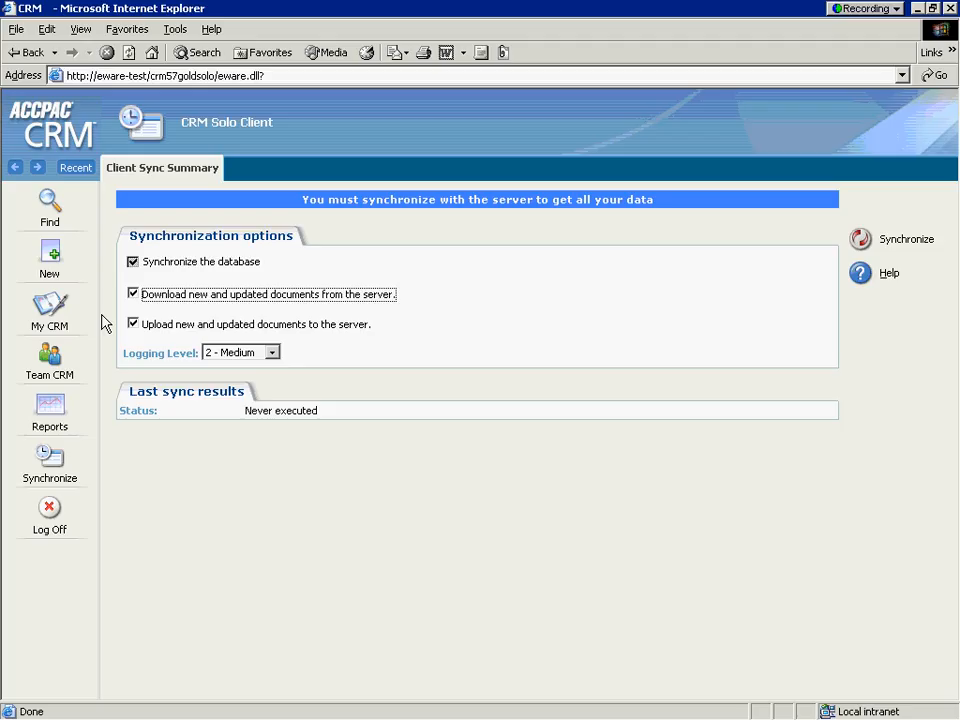
pyautogui.click(49, 207)
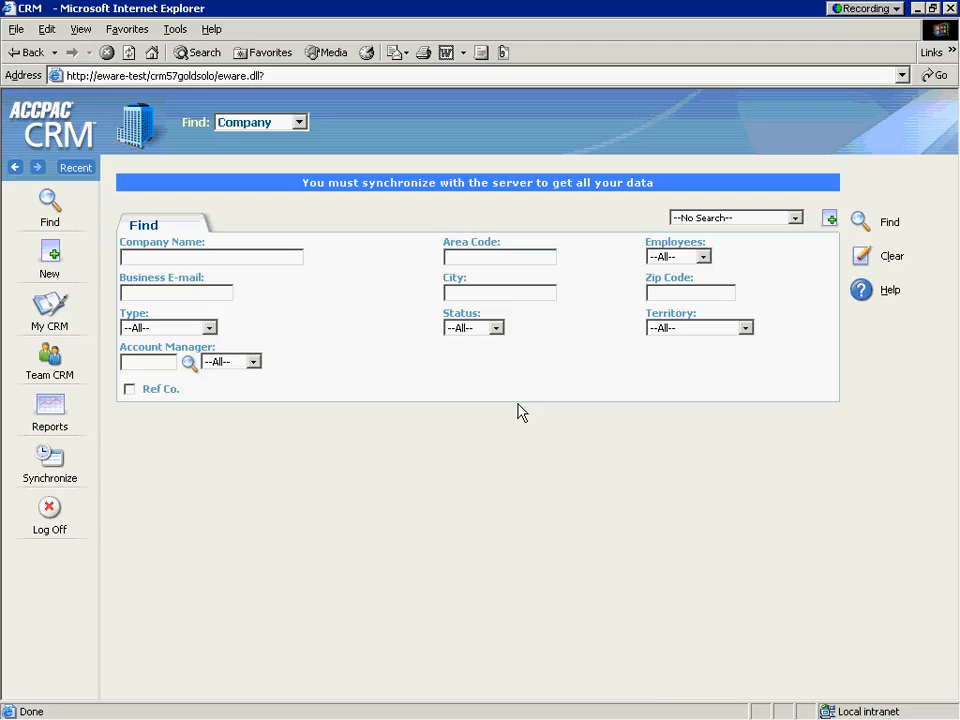
pyautogui.click(860, 221)
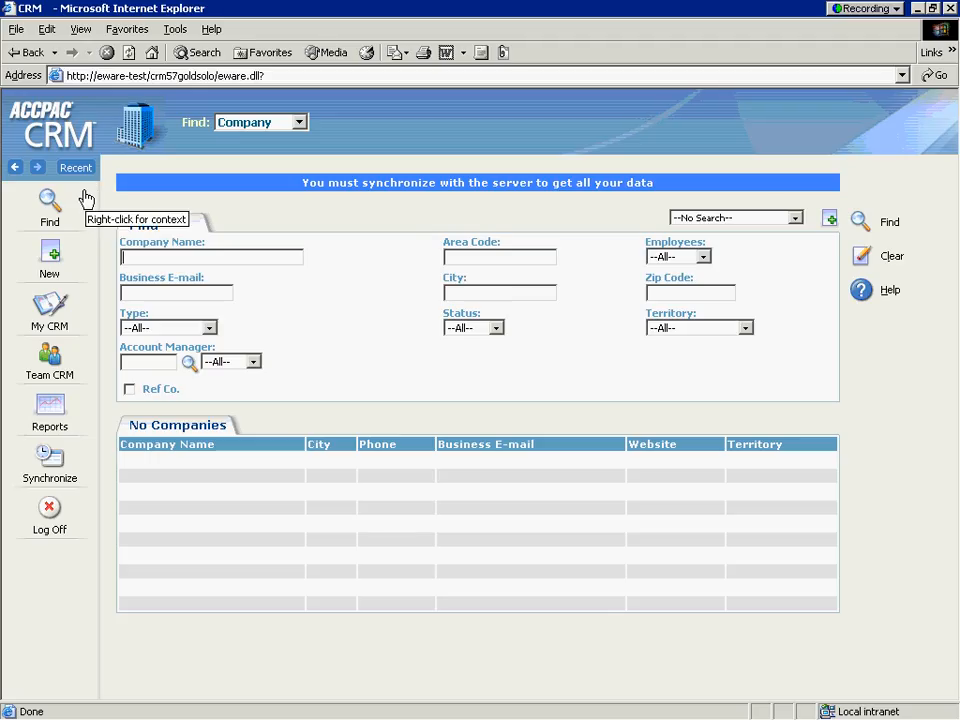
pyautogui.click(53, 477)
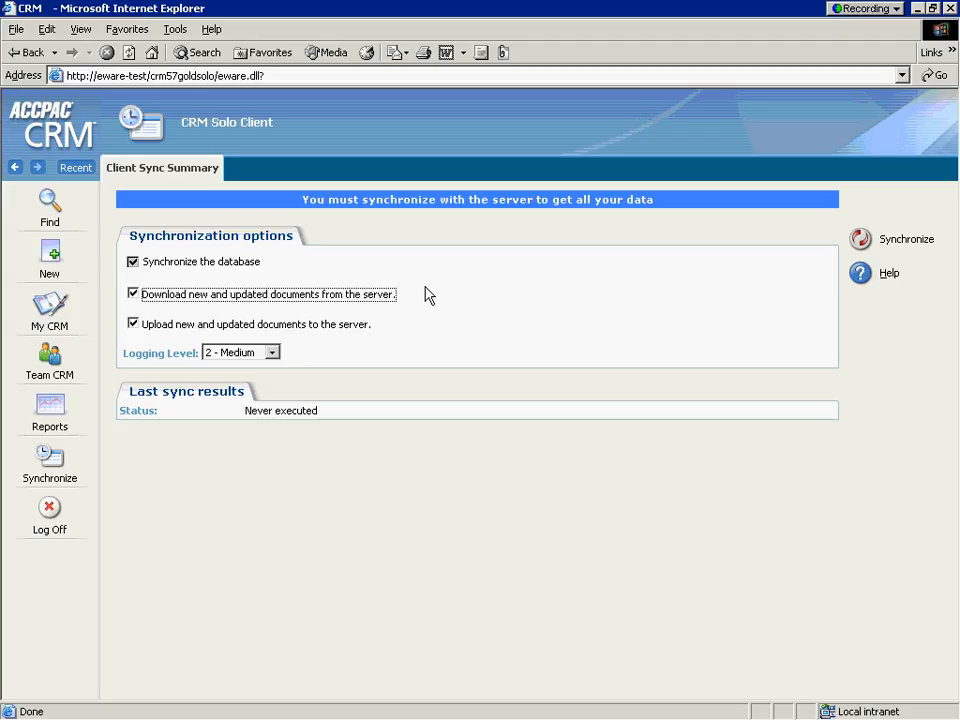
# Run the initial synchronization between the Solo Client and the server.
pyautogui.click(862, 242)
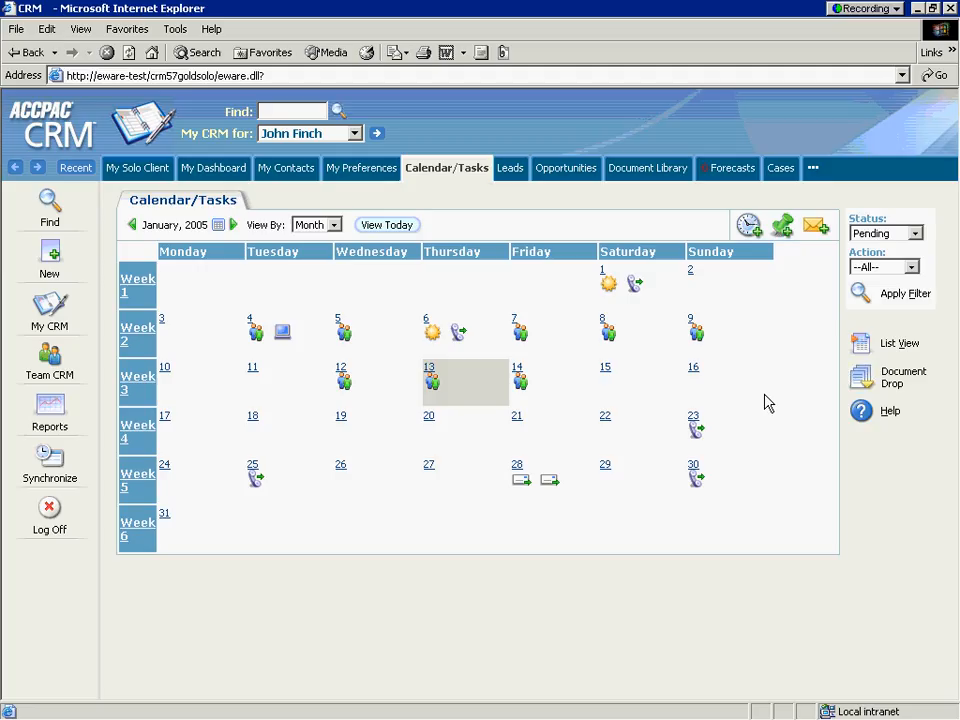
# List all synced people with an unfiltered person search, then return to My CRM.
pyautogui.click(47, 208)
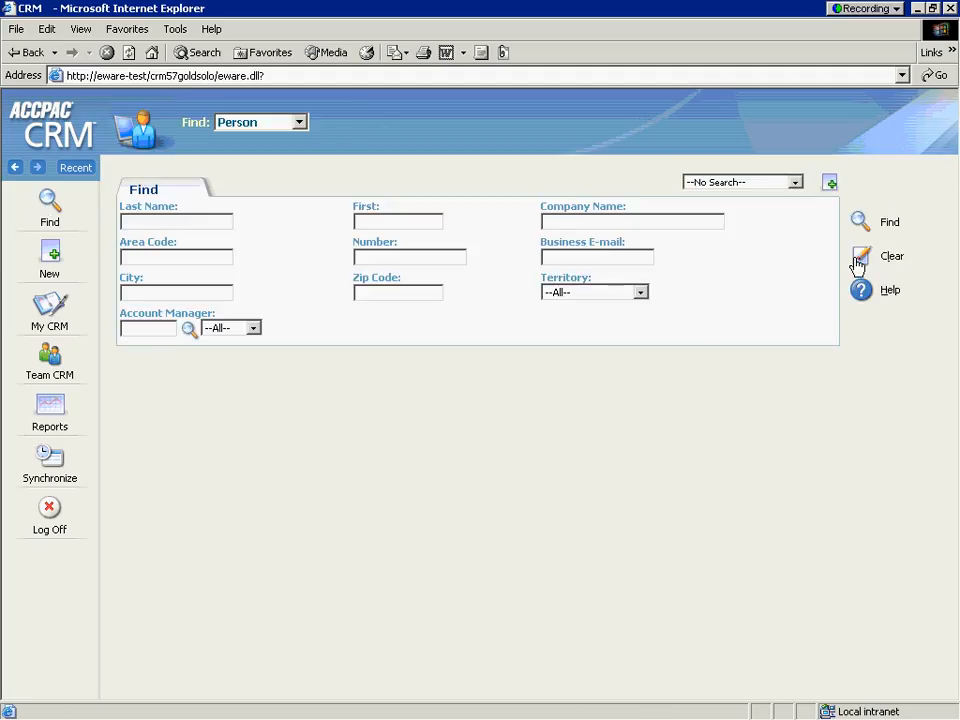
pyautogui.click(875, 226)
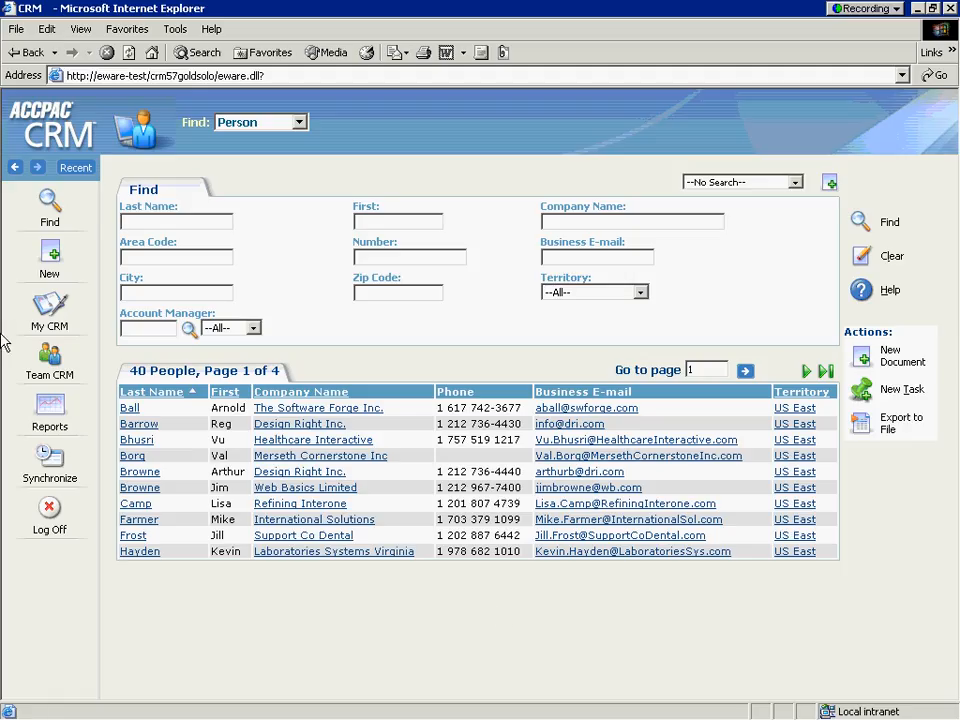
pyautogui.click(47, 326)
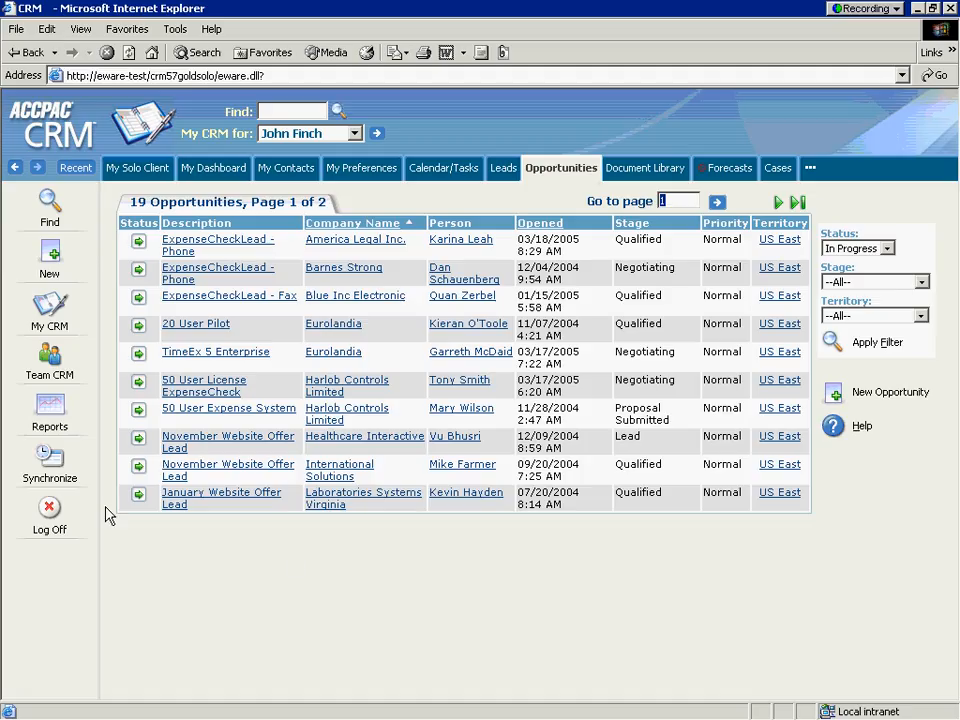
# Show the Client Sync Summary: both syncs succeeded at 11:43 am, 31 documents downloaded.
pyautogui.click(48, 462)
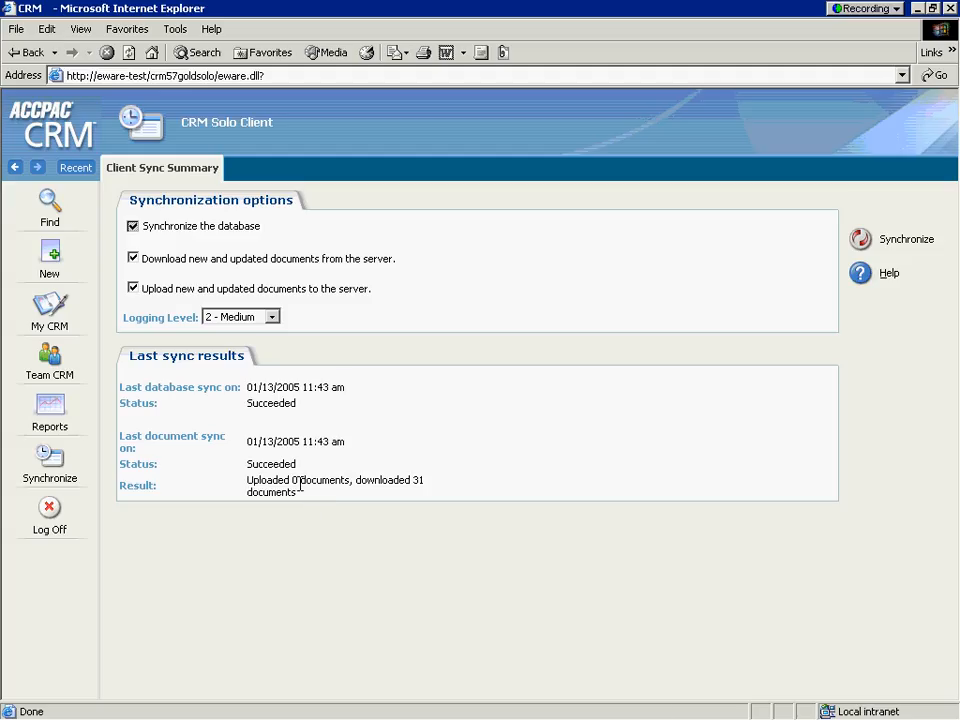
# Open the Jan 13 'Product Training in Seattle' appointment from the January 2005 month calendar.
pyautogui.click(44, 305)
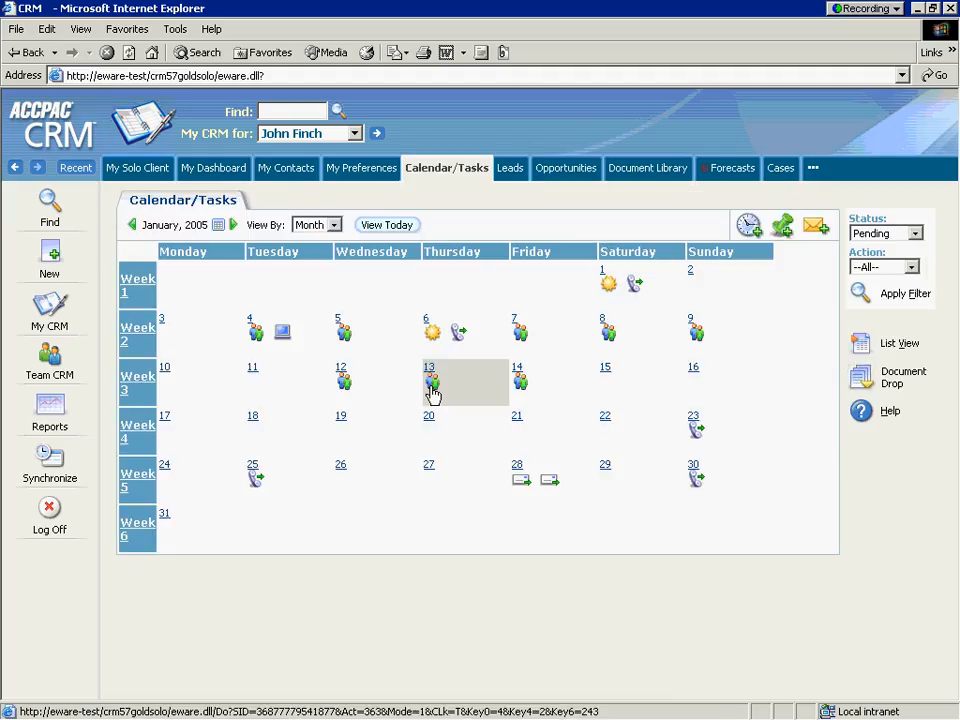
pyautogui.moveTo(432, 392)
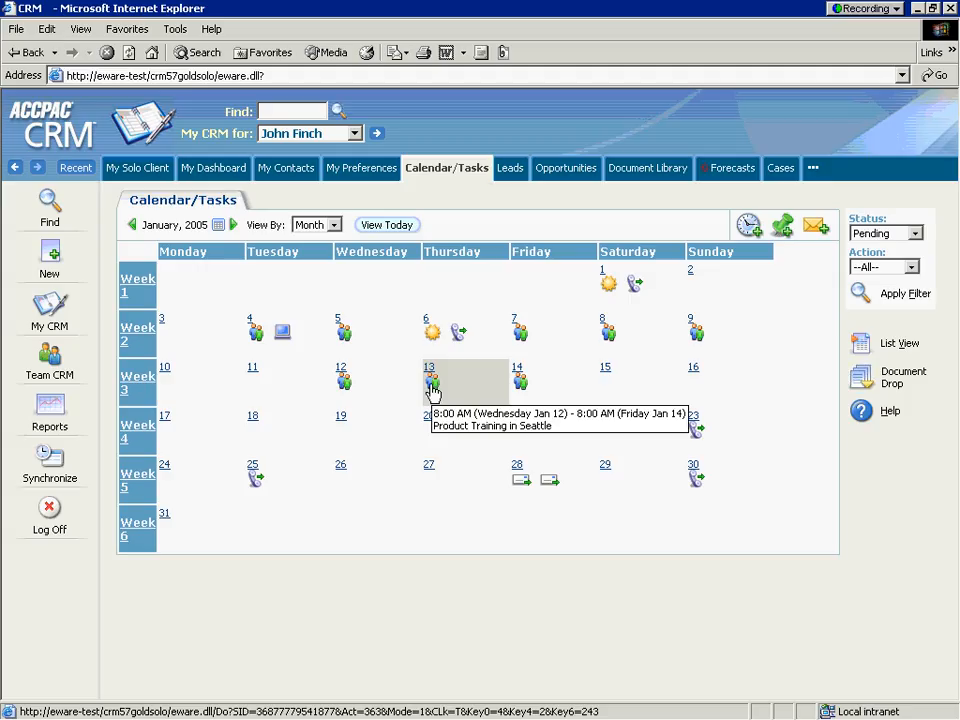
pyautogui.click(432, 388)
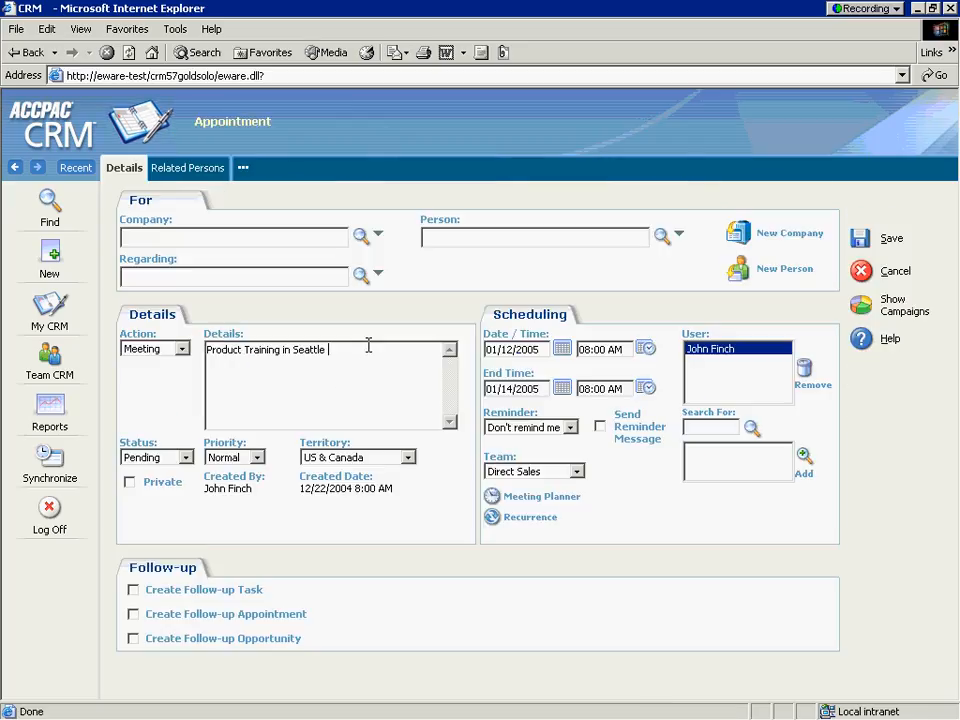
# On the Solo client, append ' - bring a laptop' to the Seattle appointment's details.
pyautogui.write('- brin')
pyautogui.write('g ')
pyautogui.write('l')
pyautogui.write('a')
pyautogui.press('BackSpace')
pyautogui.write('a laptop')
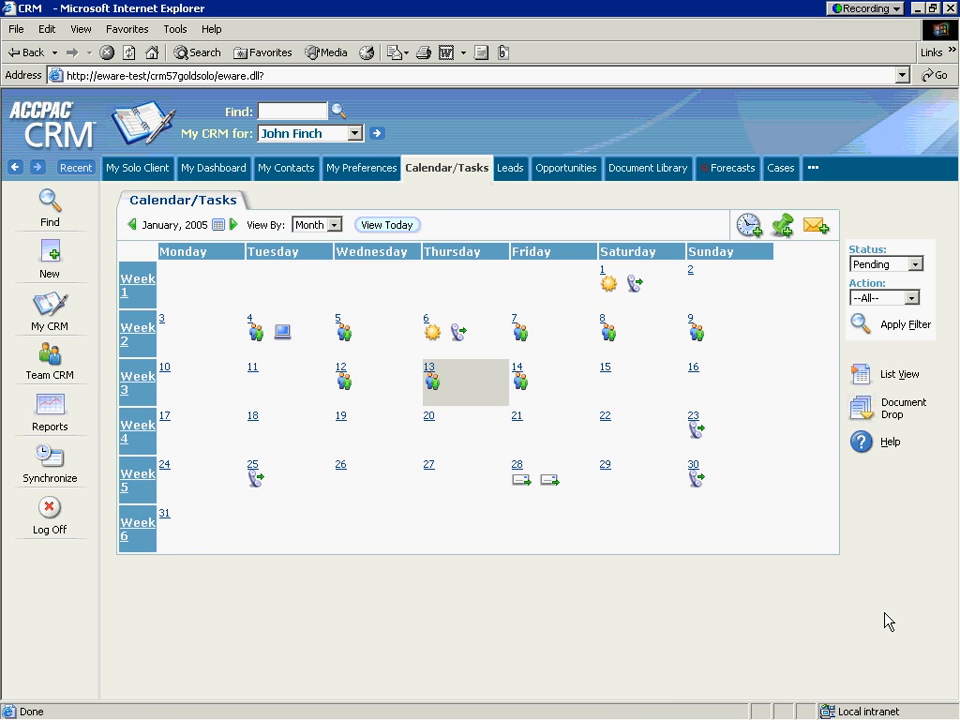
pyautogui.hotkey('alt', 'Tab')
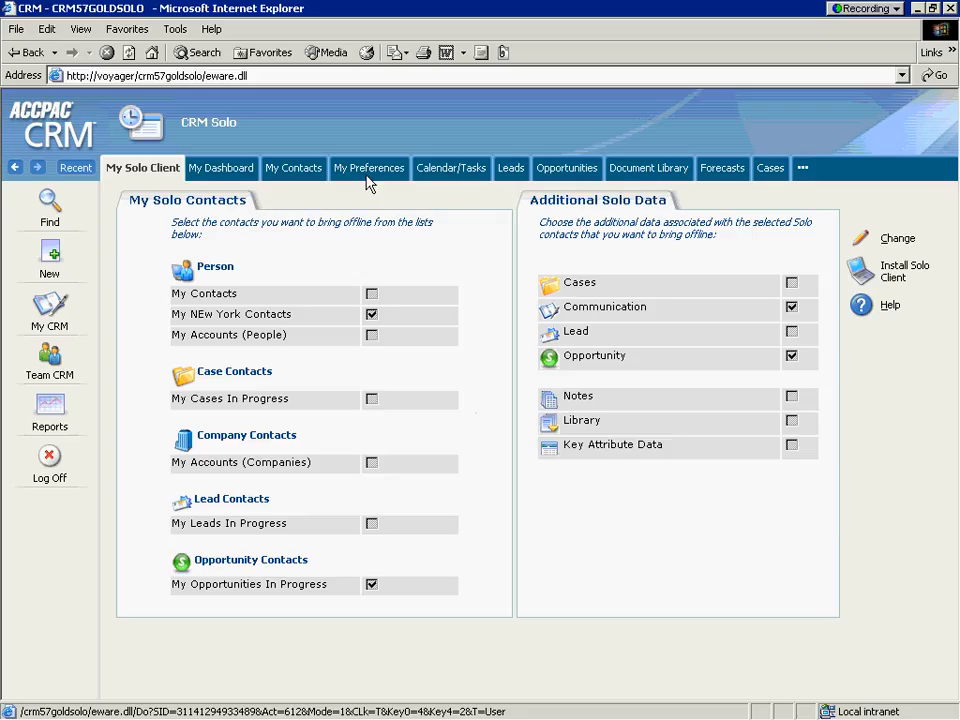
# On the server, add the line 'Laptops will be supplied' to the Jan 13 Seattle appointment.
pyautogui.click(457, 172)
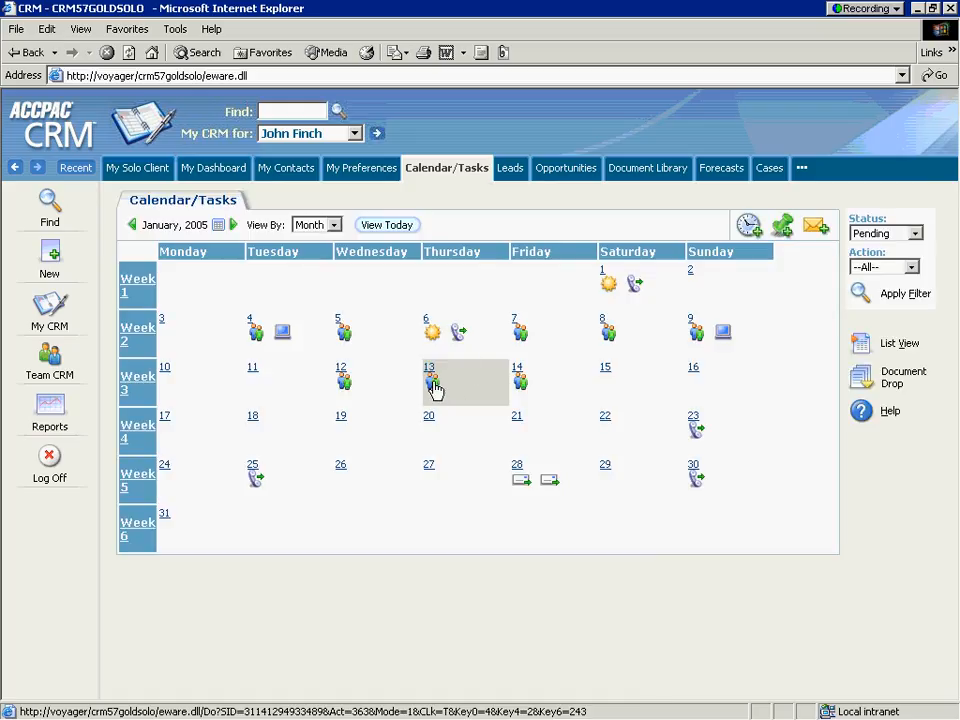
pyautogui.moveTo(433, 386)
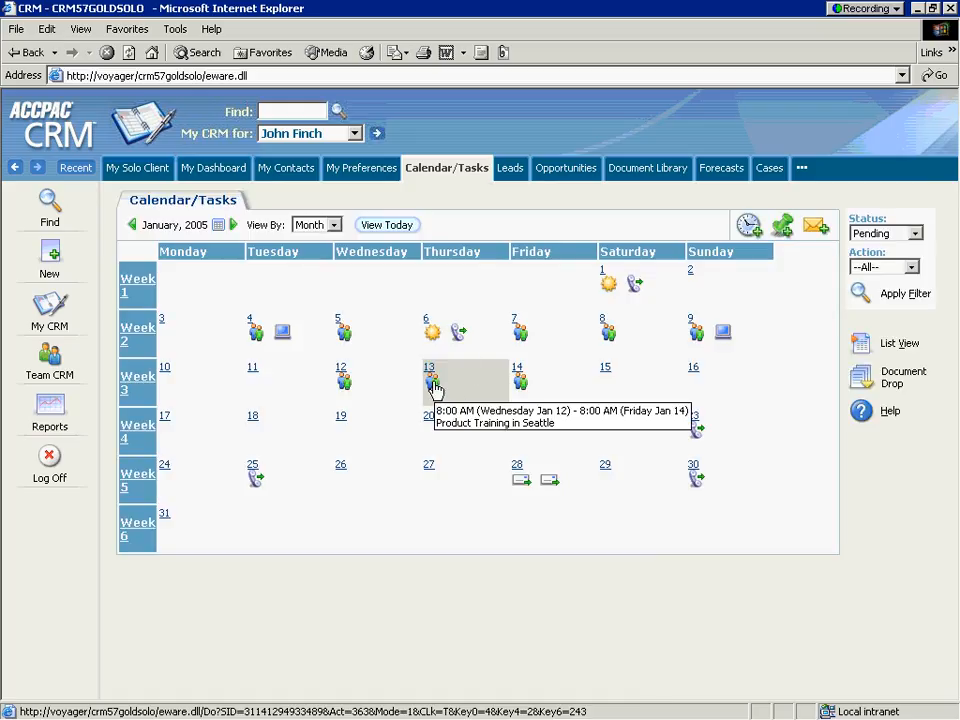
pyautogui.click(645, 432)
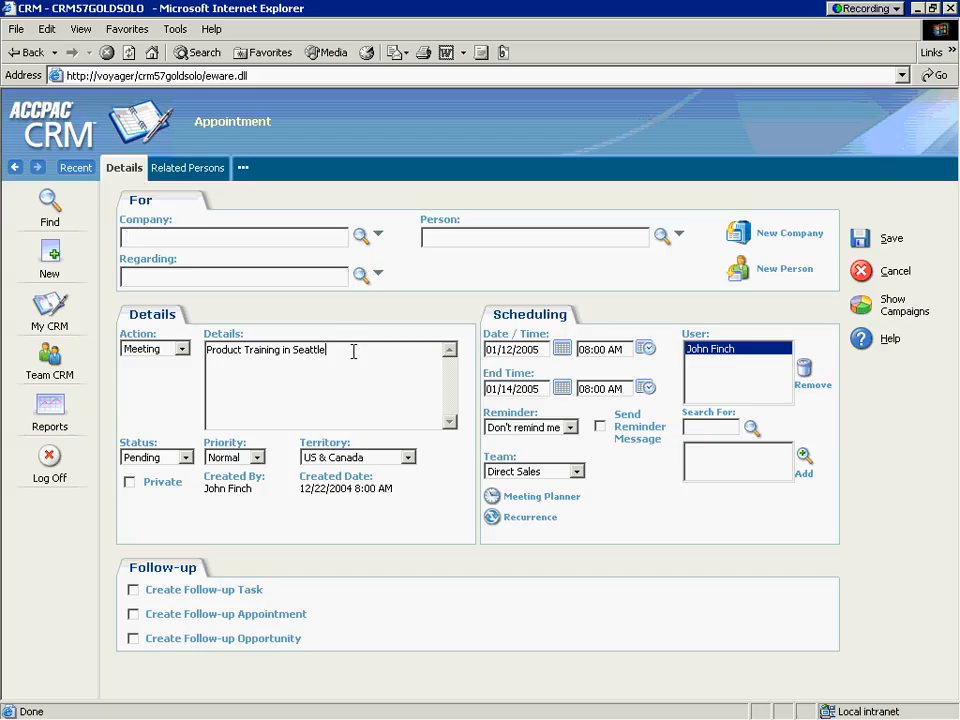
pyautogui.press('Return')
pyautogui.press('Return')
pyautogui.write('Laptops')
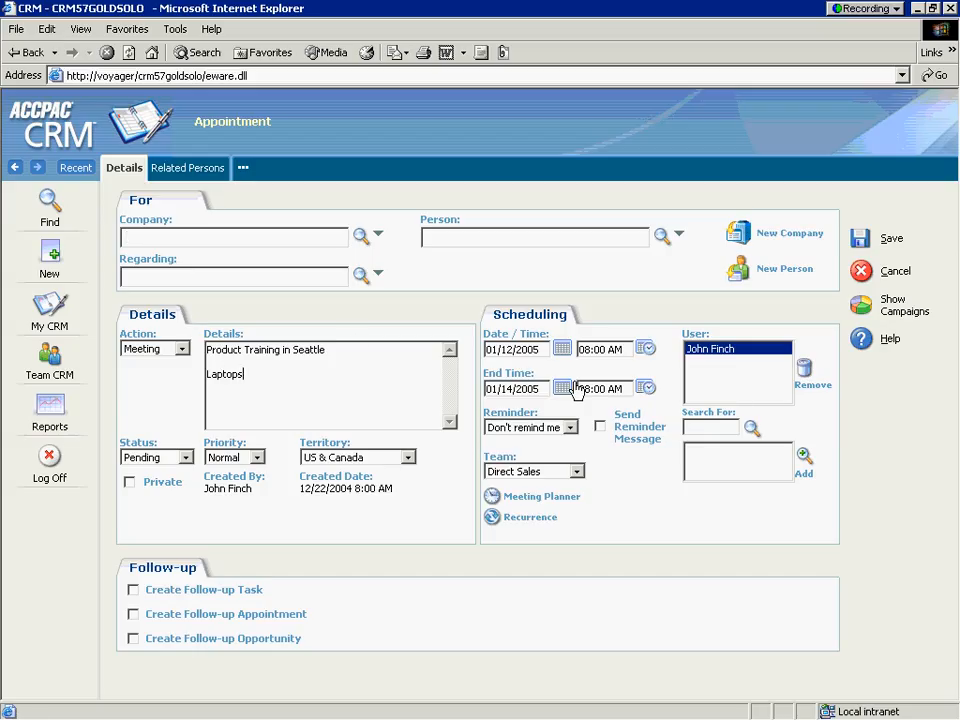
pyautogui.write(' will be supplied')
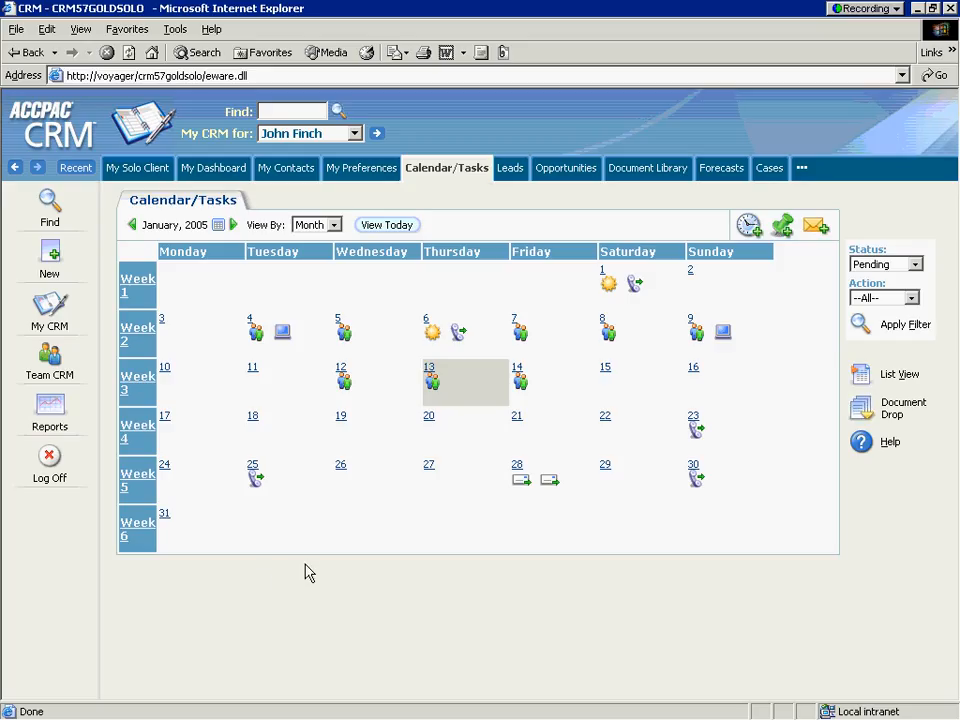
pyautogui.hotkey('alt', 'Tab')
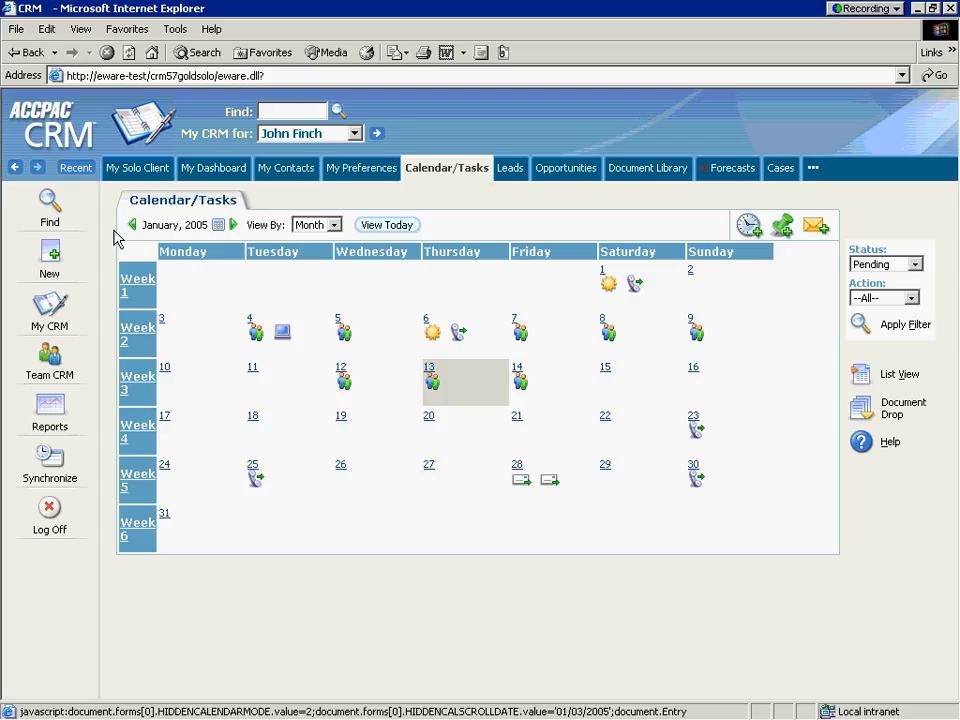
# Synchronize the Solo client with the server, then log back on to the client.
pyautogui.click(45, 460)
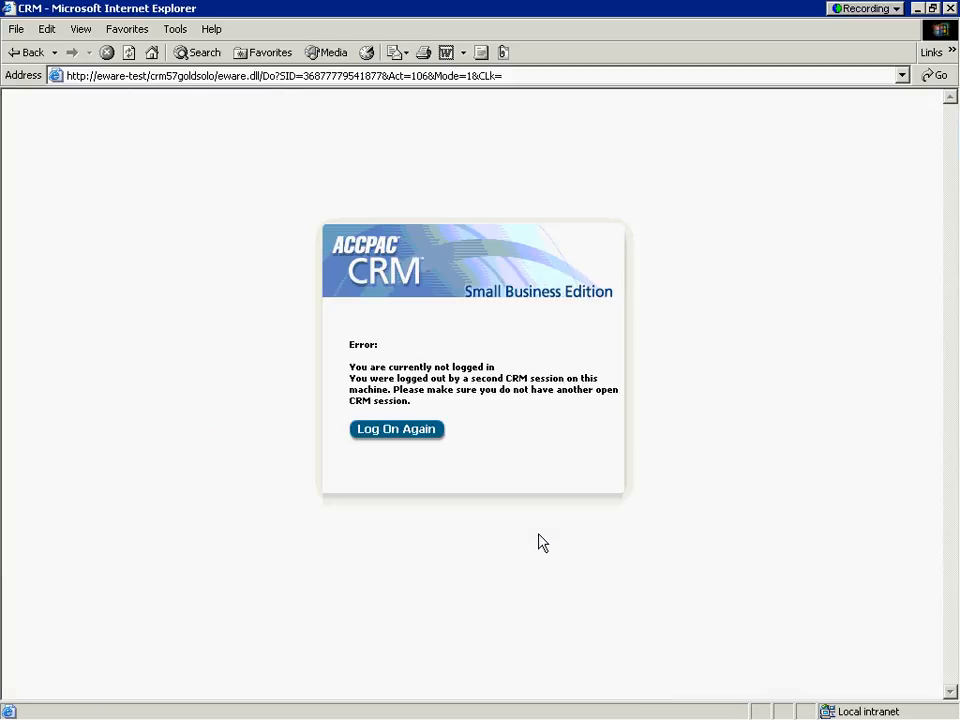
pyautogui.click(412, 436)
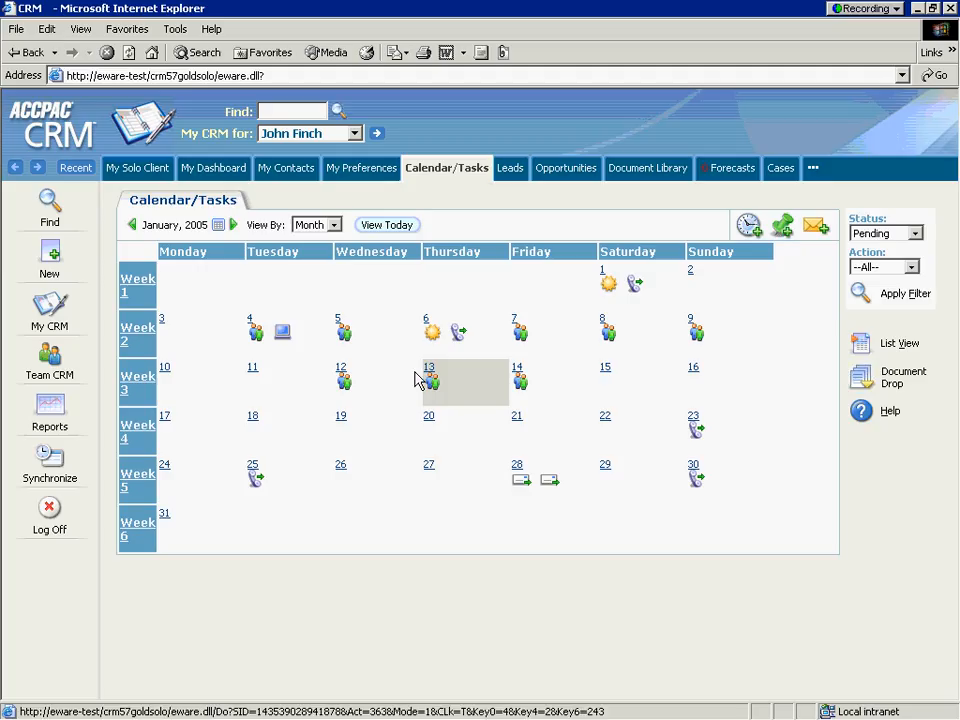
# Open the Conflicts Log listing the single conflict dated 13/01/2005 11:46.
pyautogui.moveTo(433, 386)
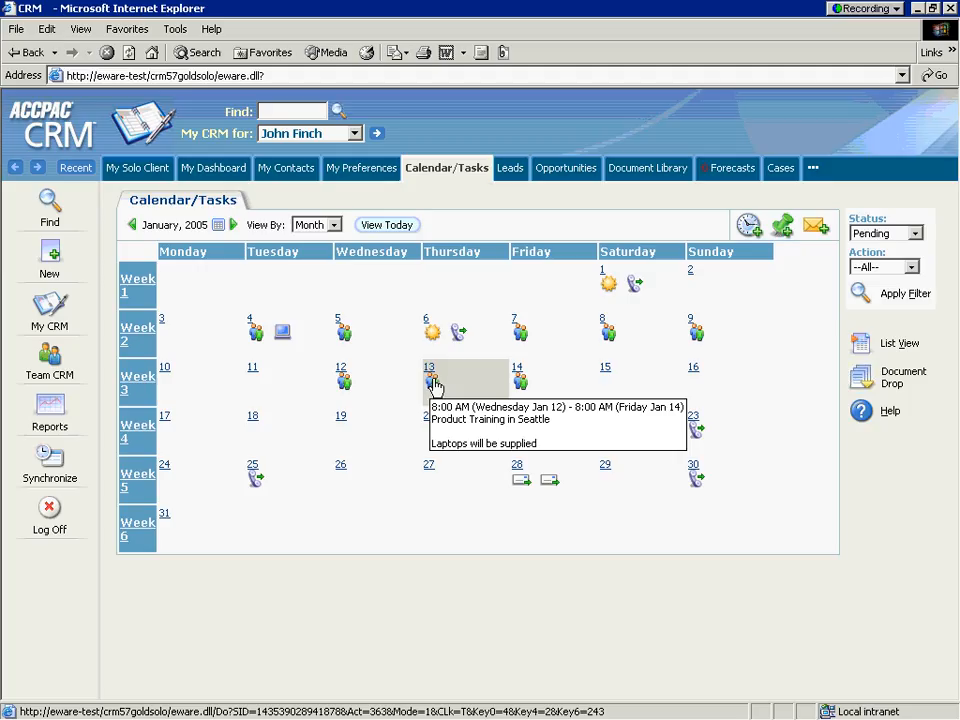
pyautogui.click(49, 460)
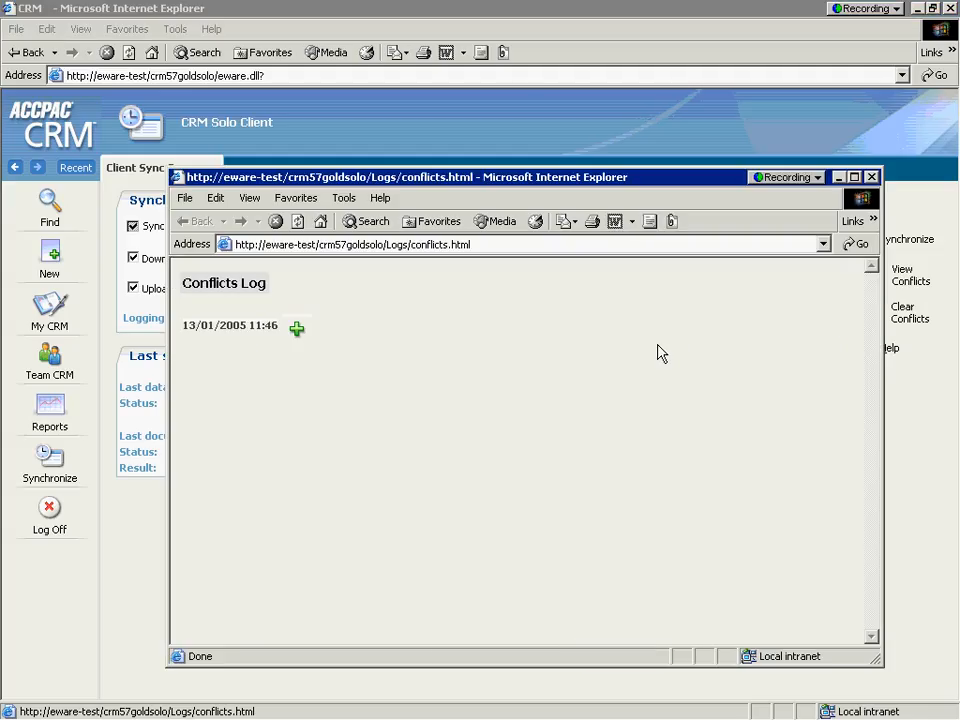
# Expand the conflict entry to compare server and client appointment details, then close the log.
pyautogui.click(294, 333)
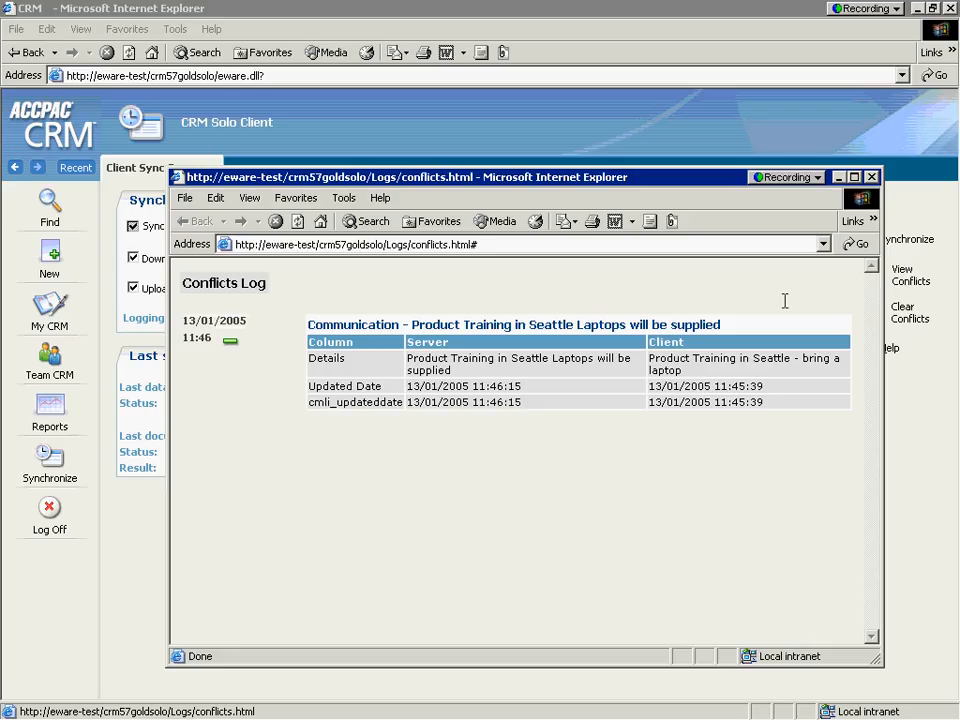
pyautogui.click(872, 178)
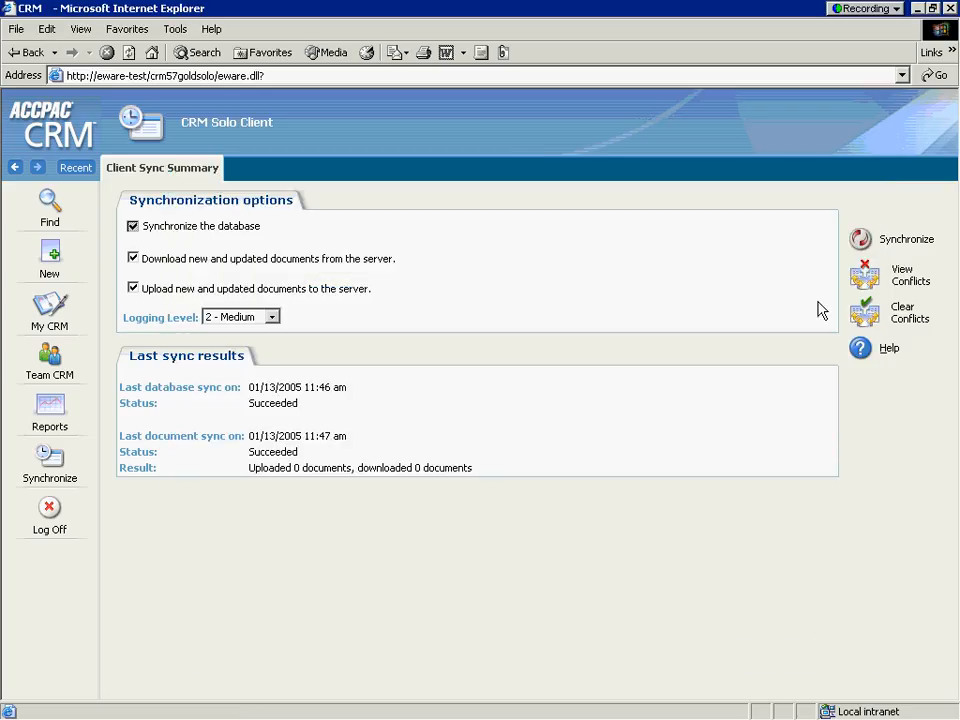
# Clear the synchronization conflicts and go back to the My CRM calendar.
pyautogui.click(836, 322)
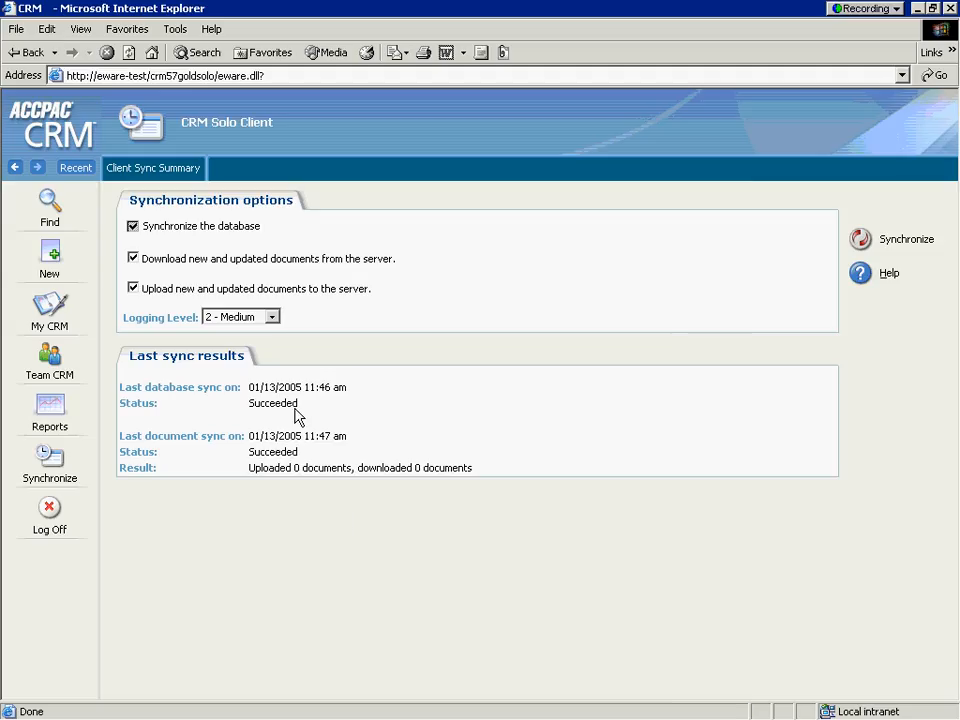
pyautogui.click(54, 310)
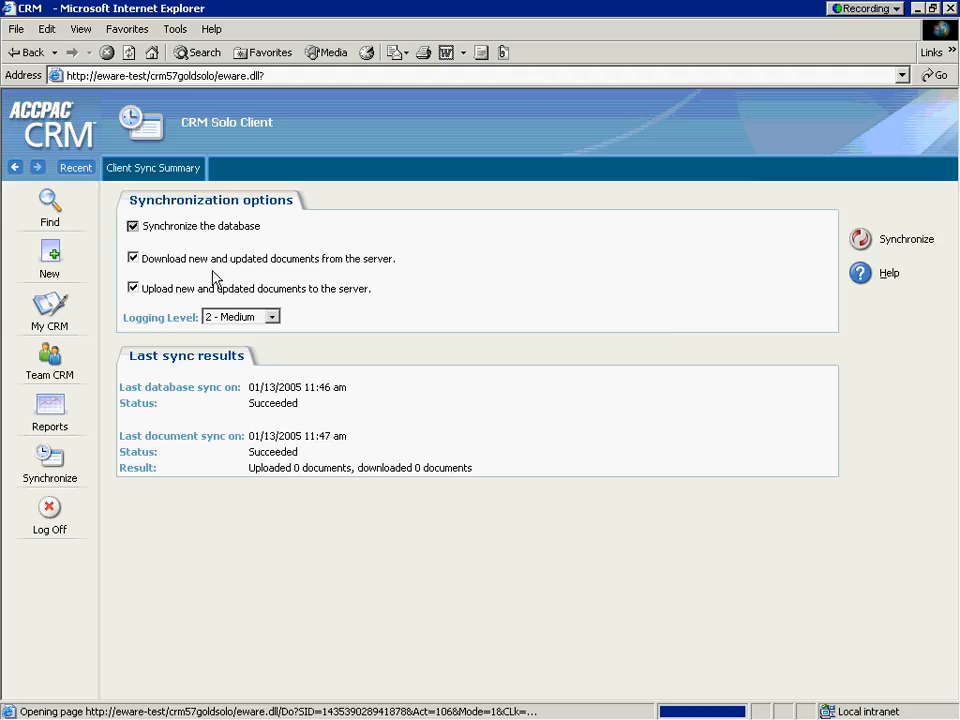